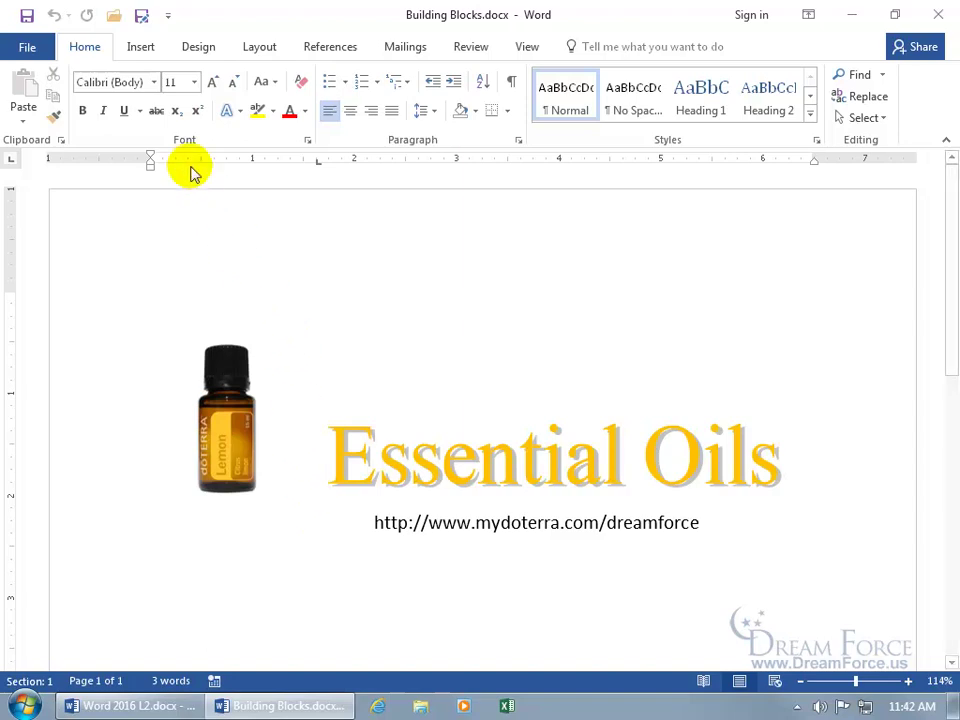
Step: Show the paragraph marks and select the two lines holding the bottle image, the Essential Oils title and the web address
{"action": "left_click", "coordinate": [511, 83]}
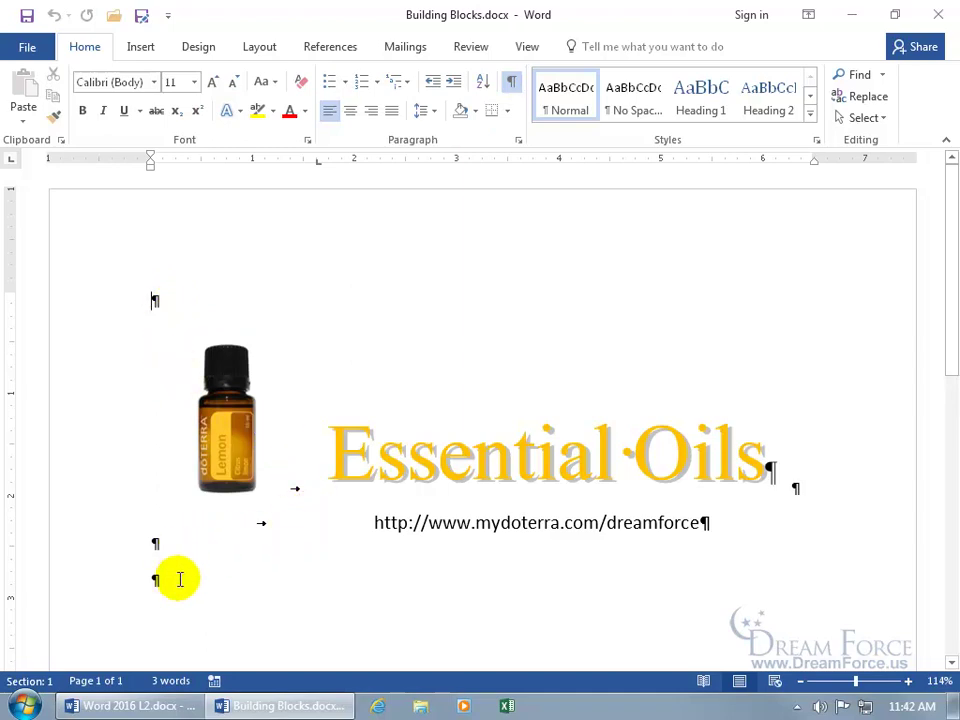
{"action": "left_click_drag", "start_coordinate": [152, 298], "coordinate": [196, 582]}
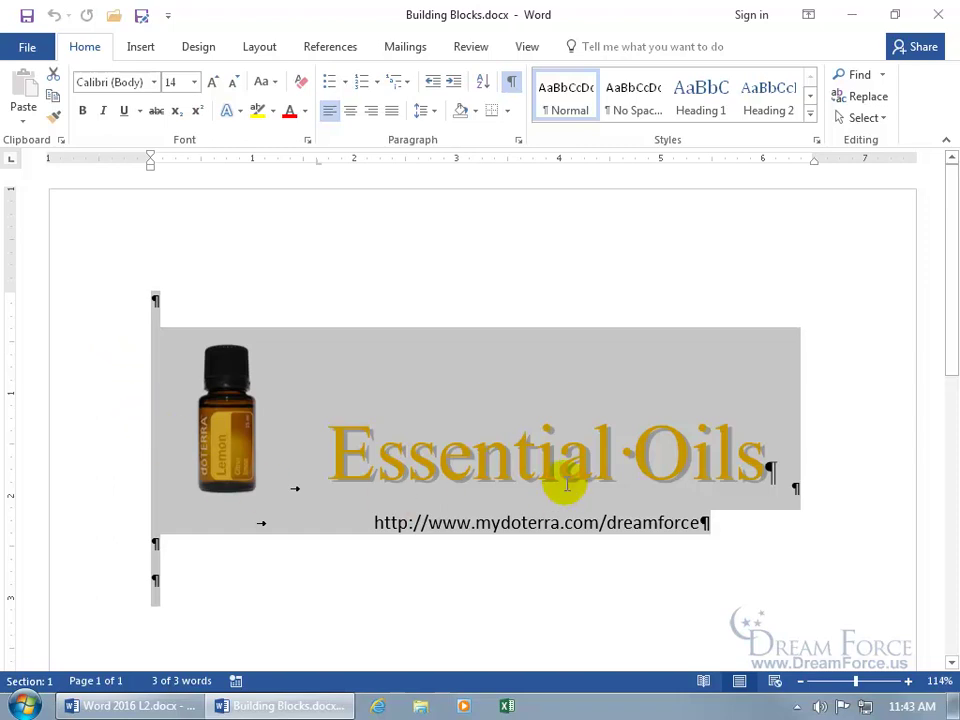
{"action": "left_click", "coordinate": [279, 306]}
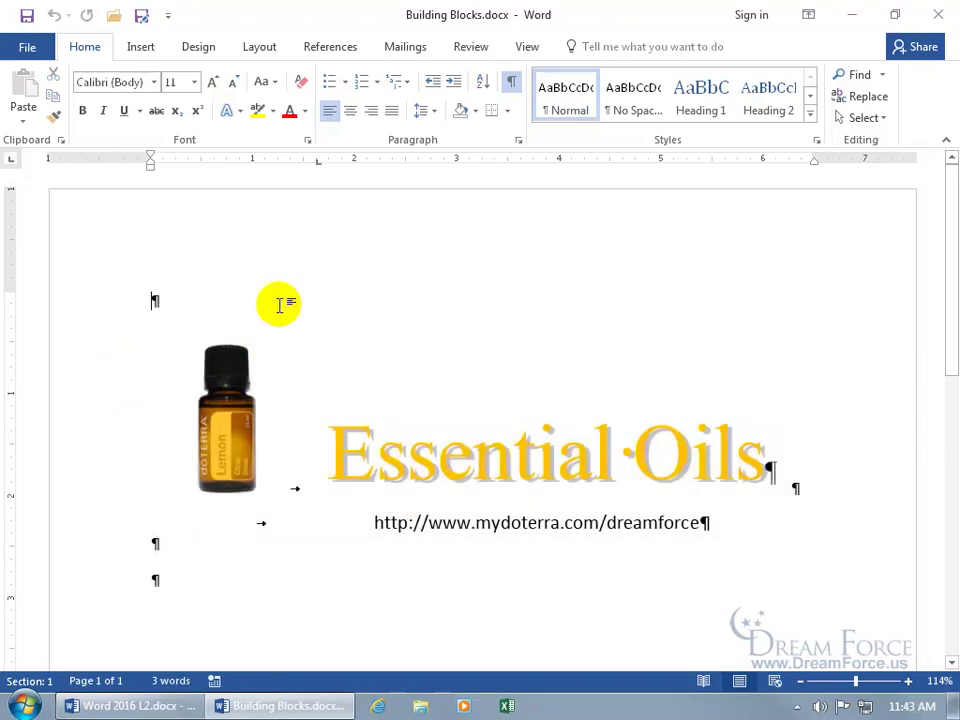
{"action": "left_click", "coordinate": [116, 366]}
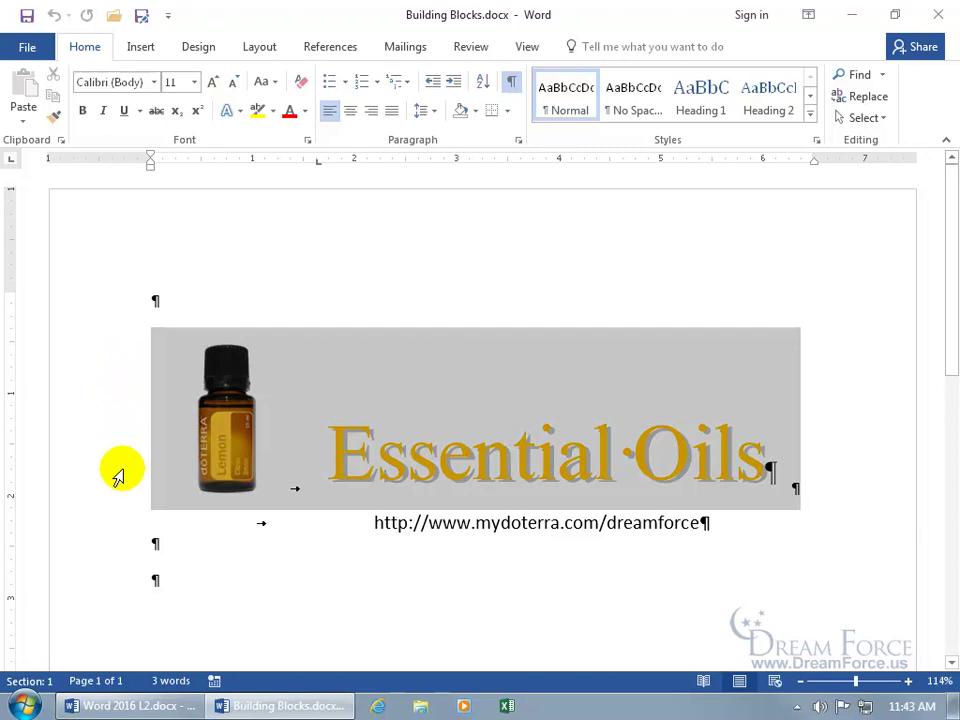
{"action": "left_click_drag", "start_coordinate": [116, 505], "coordinate": [118, 514]}
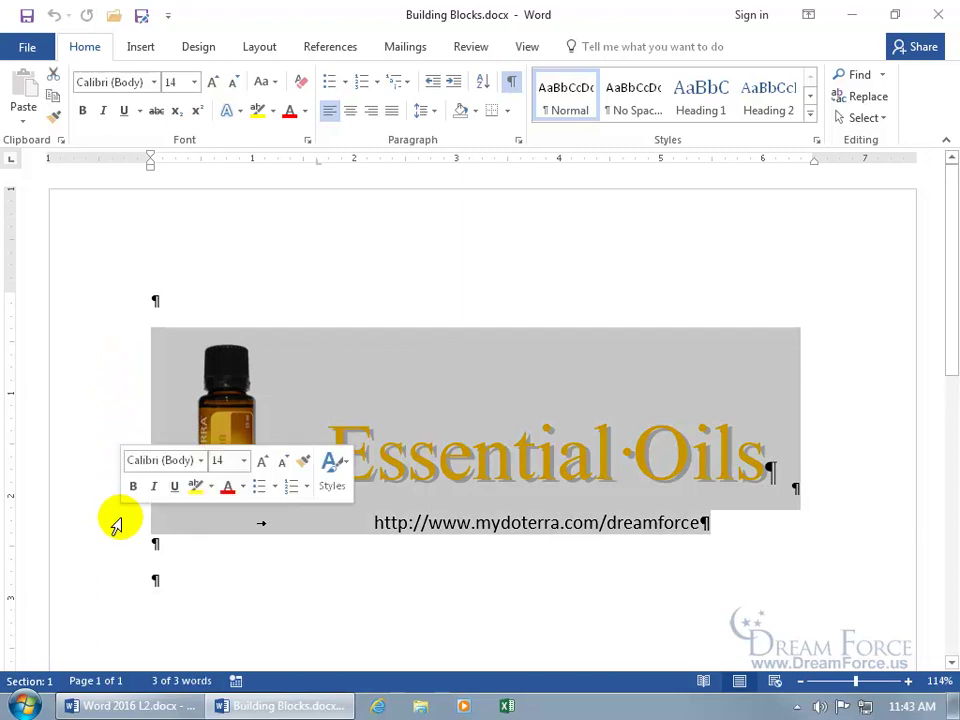
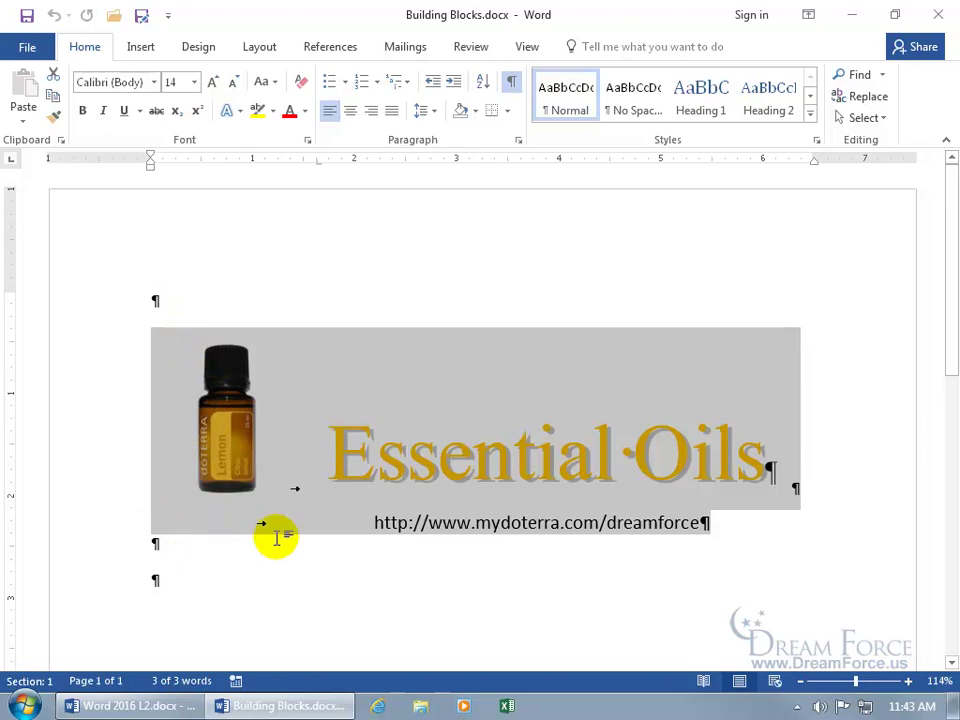
Step: Start saving the selection to the Quick Part Gallery as a building block named "Lemon Essential Oils Product Web"
{"action": "left_click", "coordinate": [142, 50]}
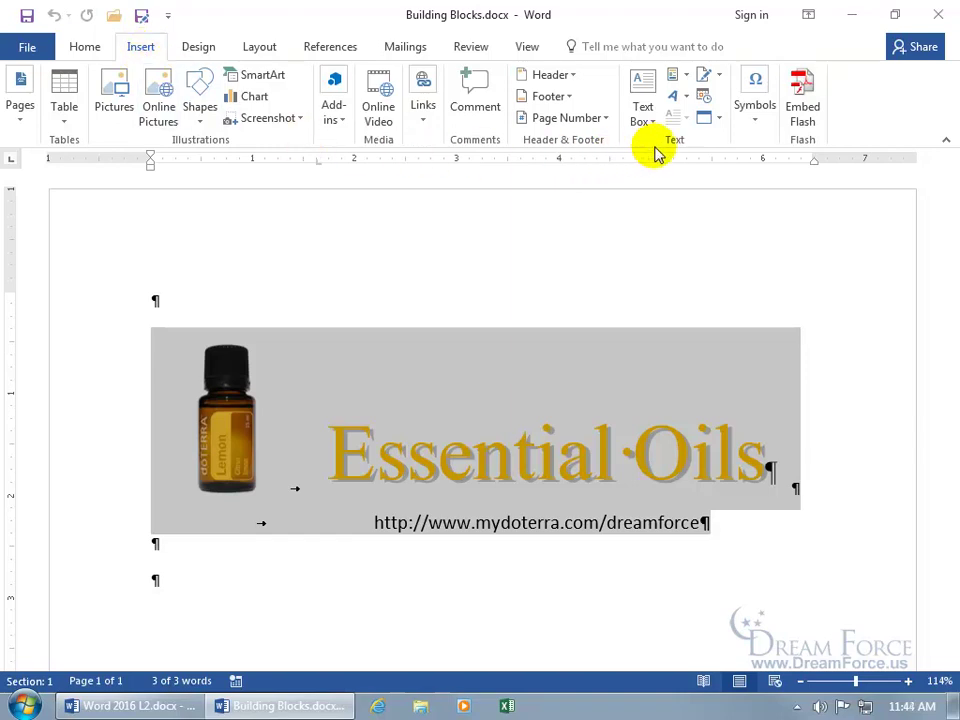
{"action": "left_click", "coordinate": [686, 80]}
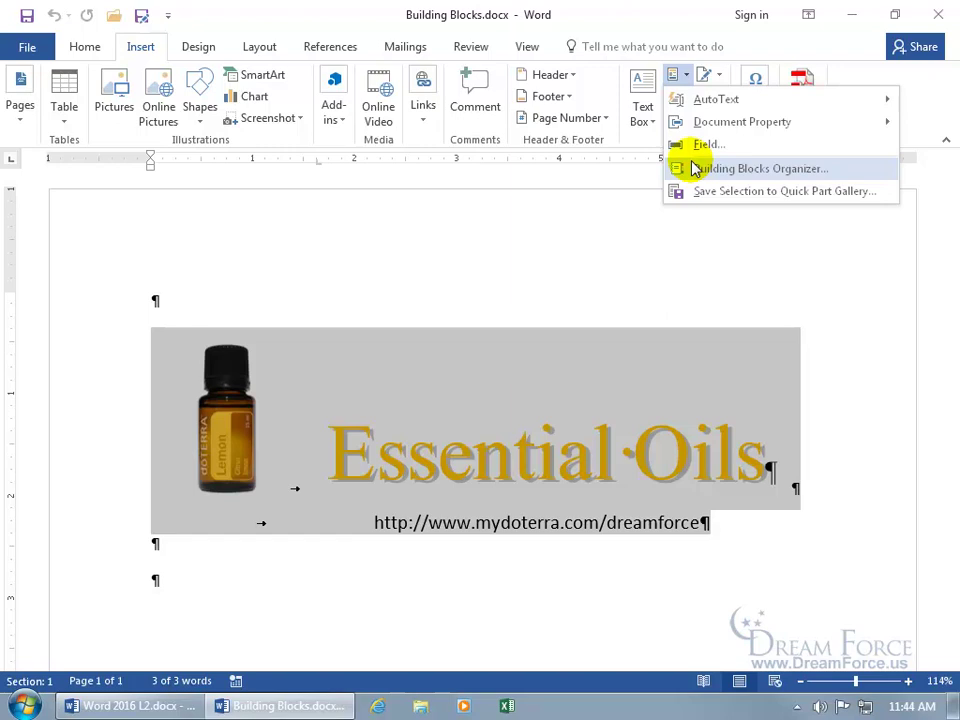
{"action": "left_click", "coordinate": [644, 132]}
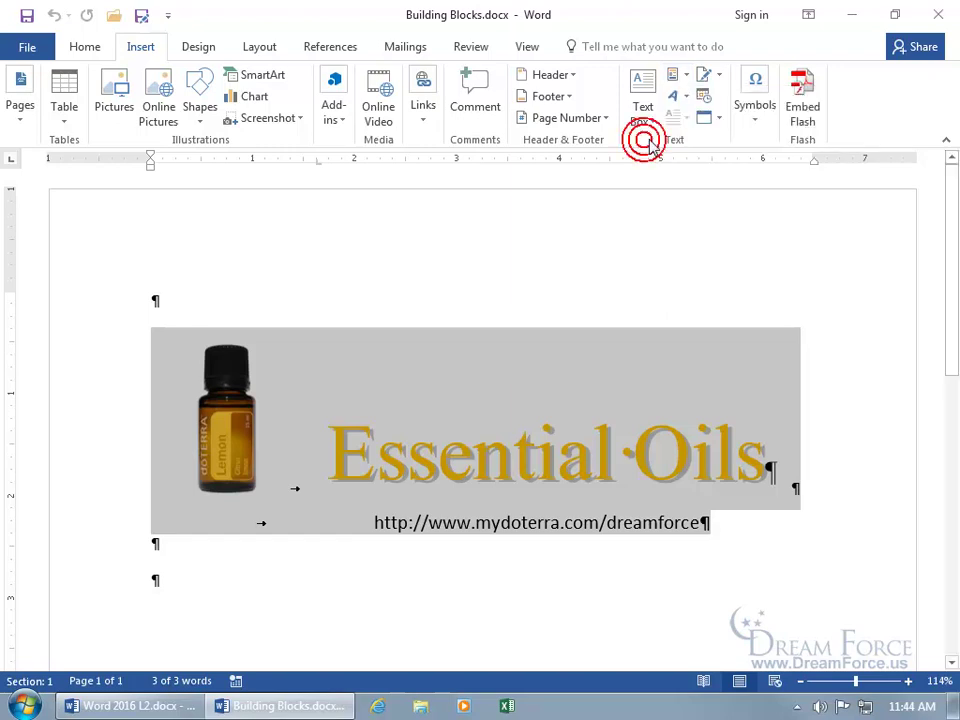
{"action": "left_click", "coordinate": [650, 121]}
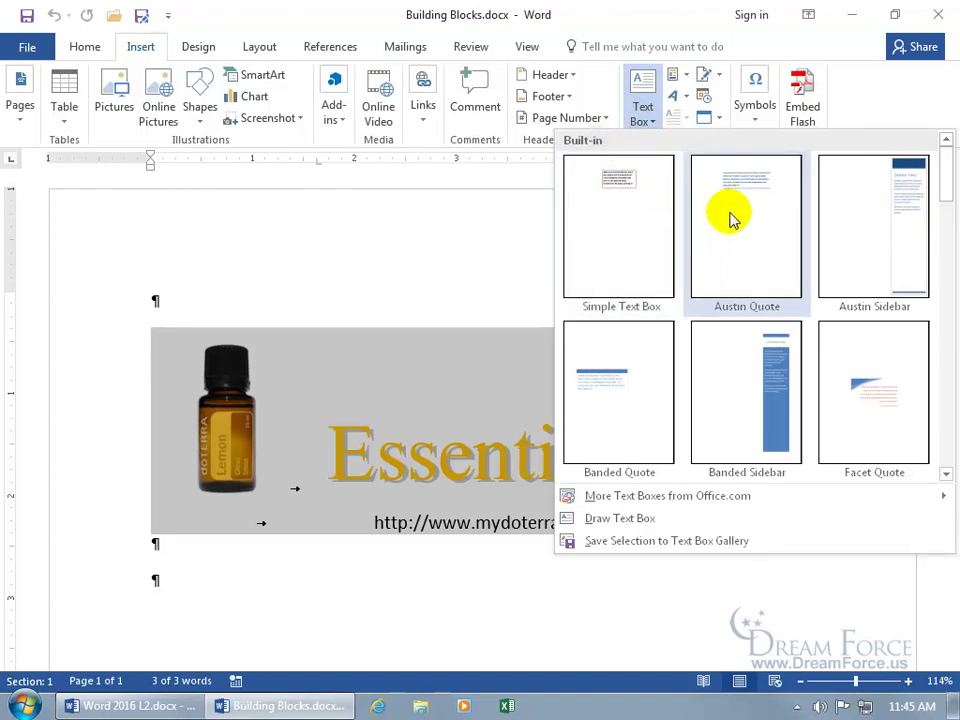
{"action": "left_click", "coordinate": [688, 80]}
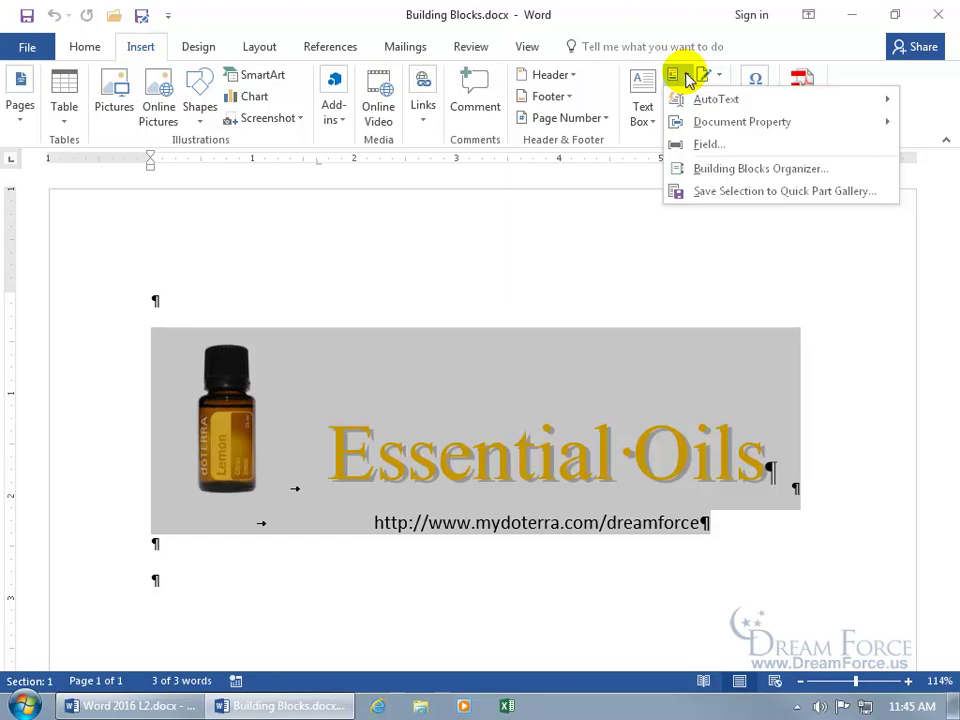
{"action": "left_click", "coordinate": [712, 193]}
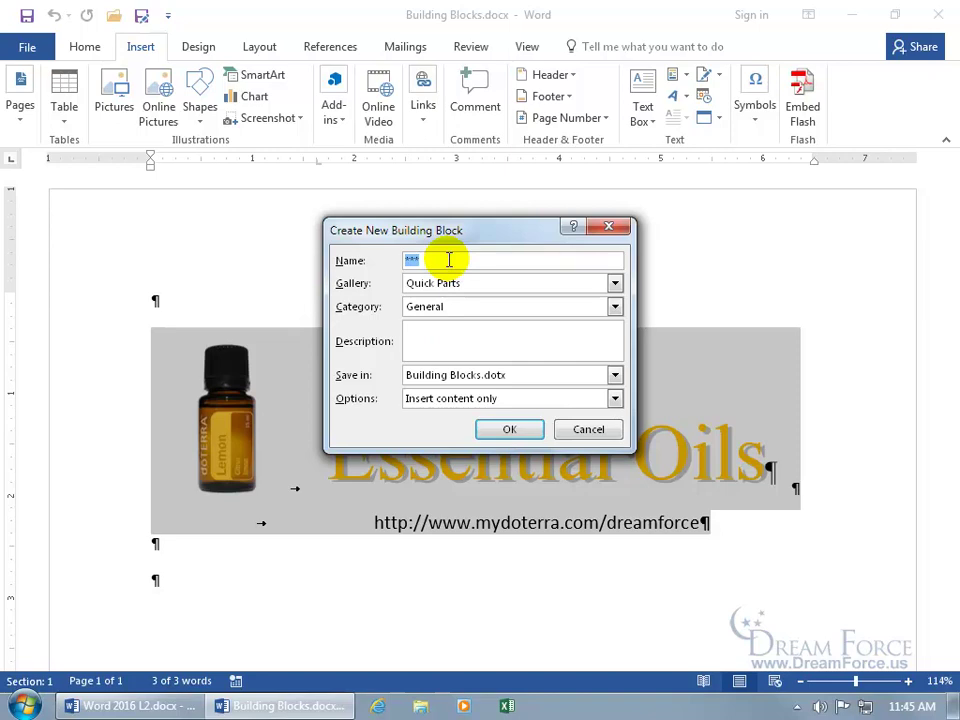
{"action": "type", "text": "Lemon Essential Oils Product Web"}
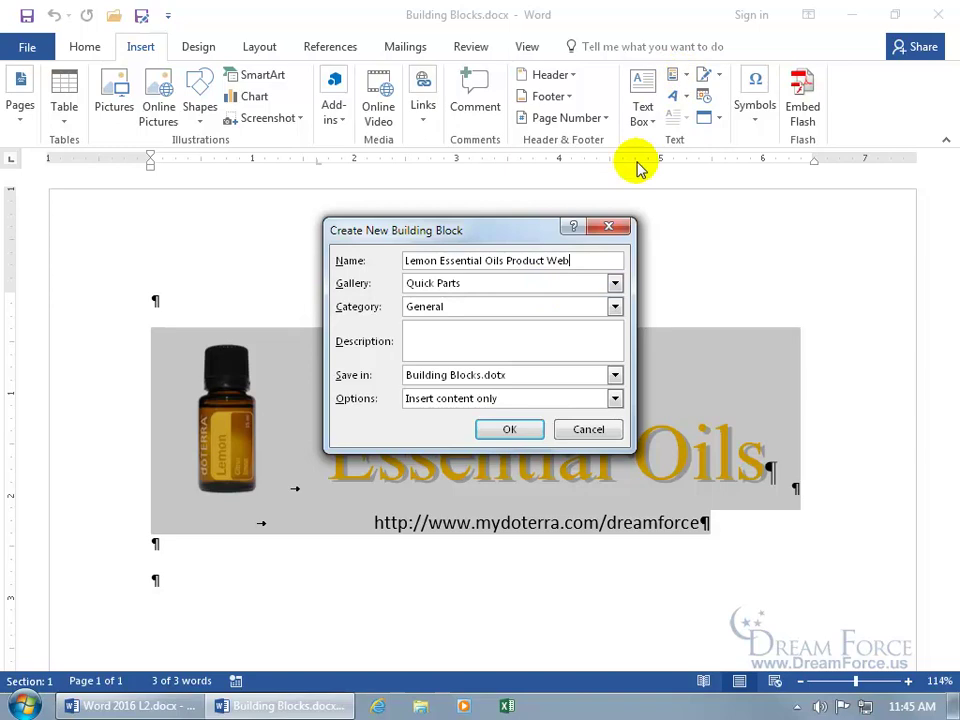
Step: Keep the building block in the Quick Parts gallery and assign it to a new category named "Essential Oils"
{"action": "left_click", "coordinate": [615, 283]}
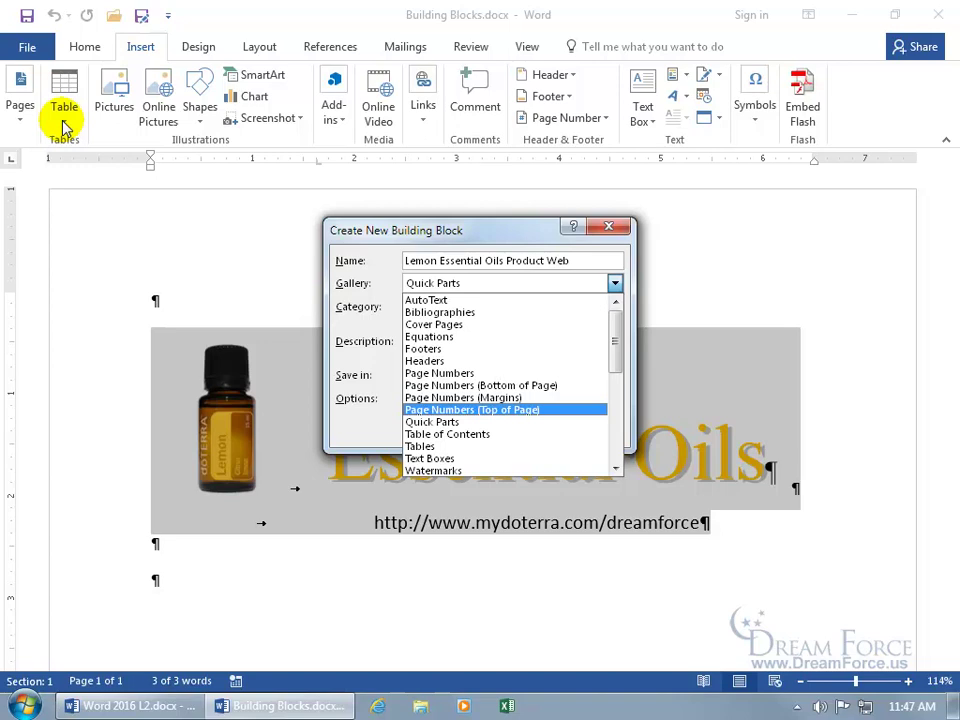
{"action": "left_click", "coordinate": [370, 325]}
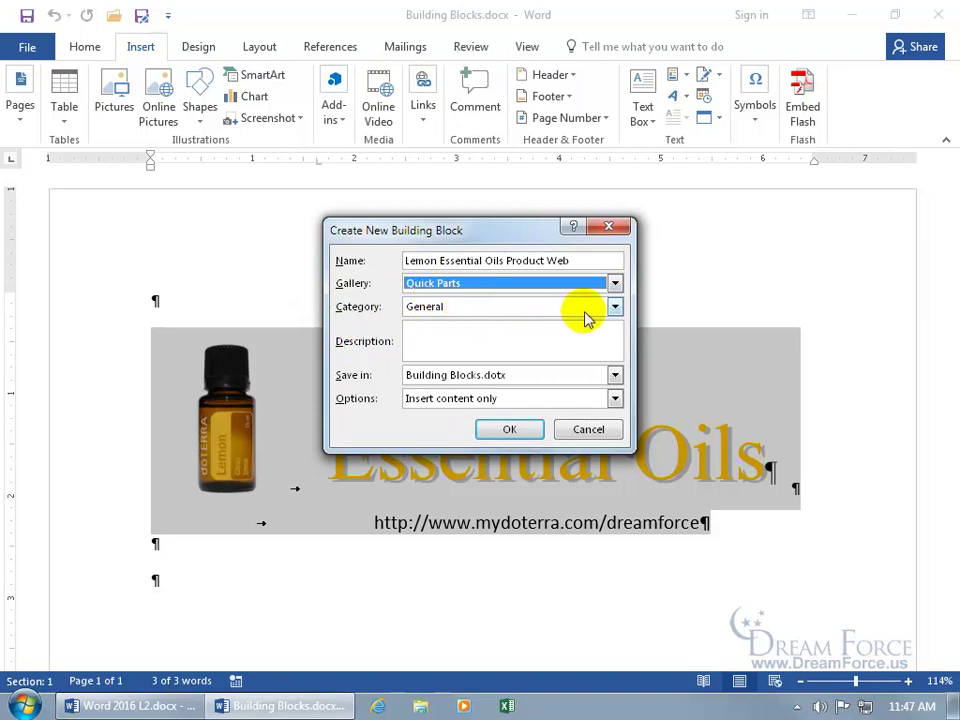
{"action": "left_click", "coordinate": [614, 308]}
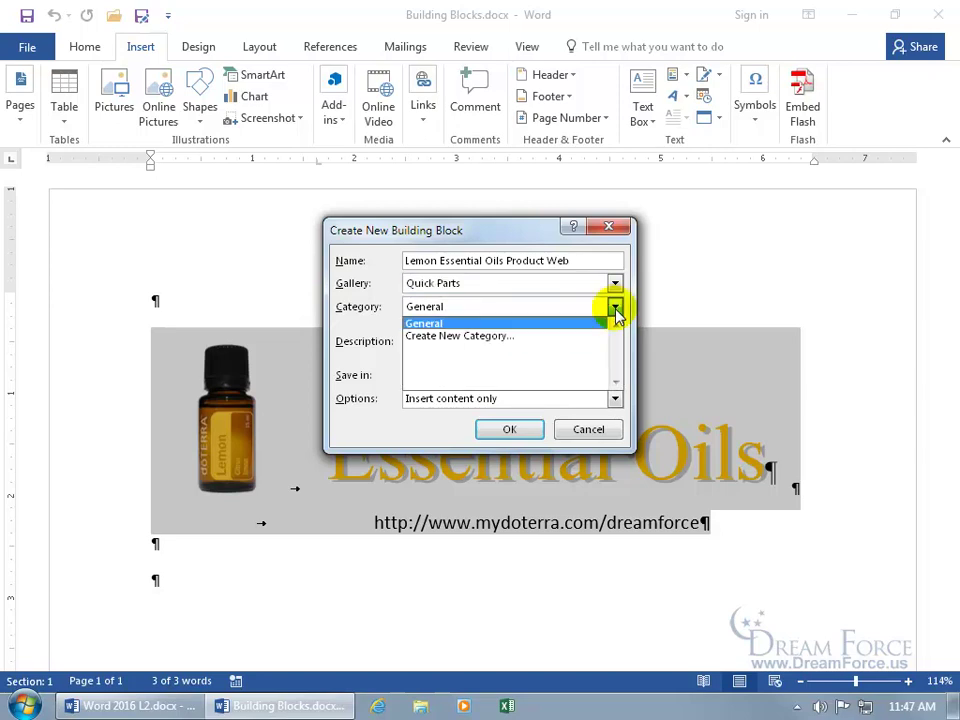
{"action": "left_click", "coordinate": [521, 338]}
{"action": "type", "text": "E"}
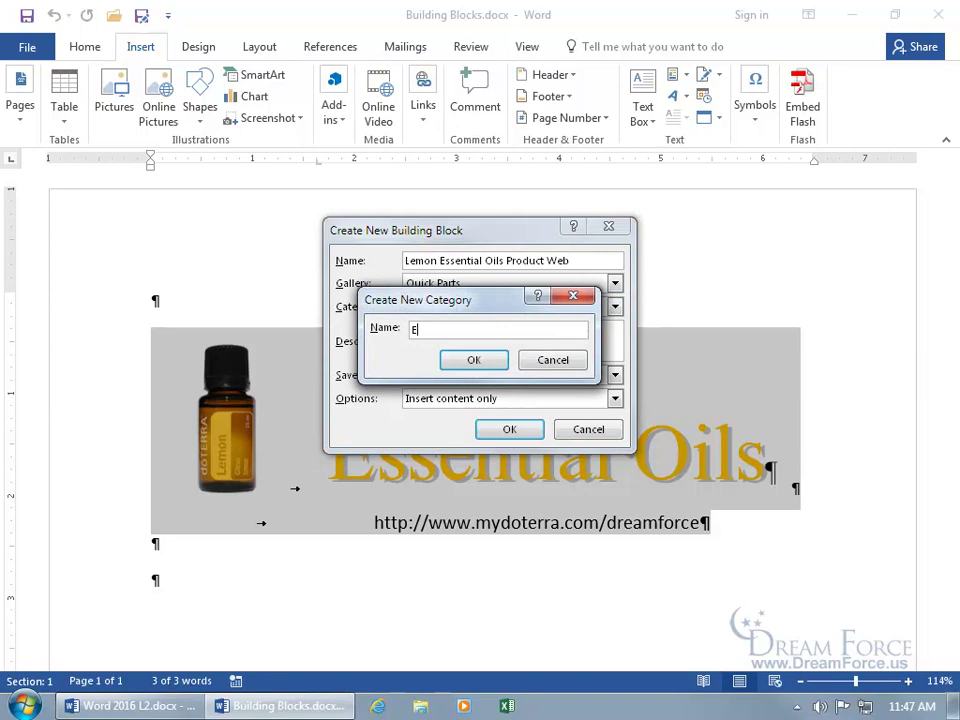
{"action": "type", "text": "ssential Oils"}
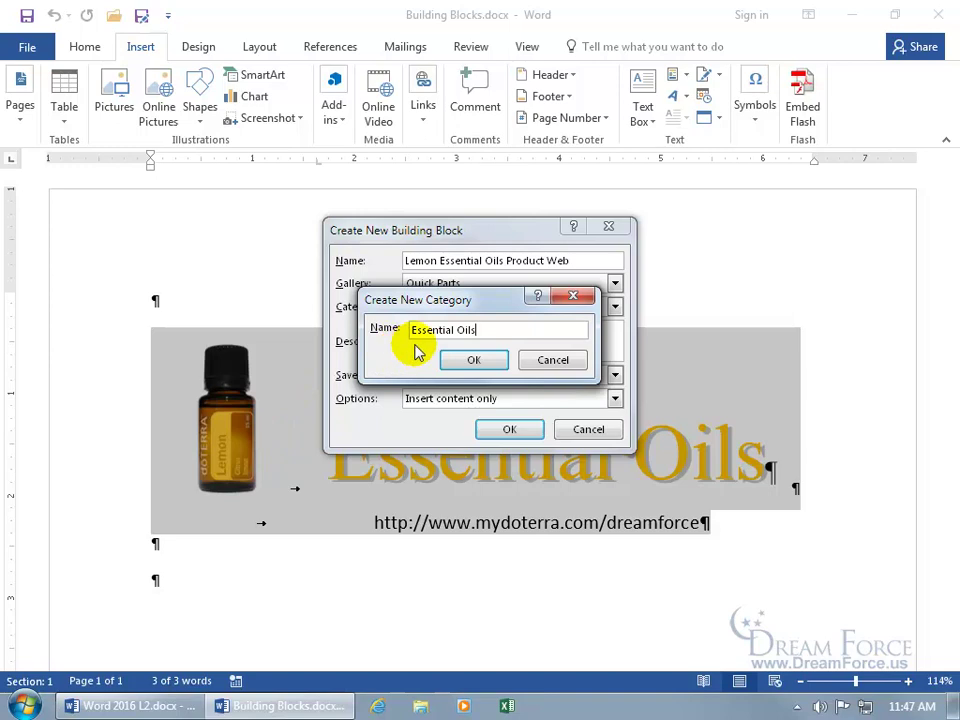
{"action": "left_click", "coordinate": [470, 360]}
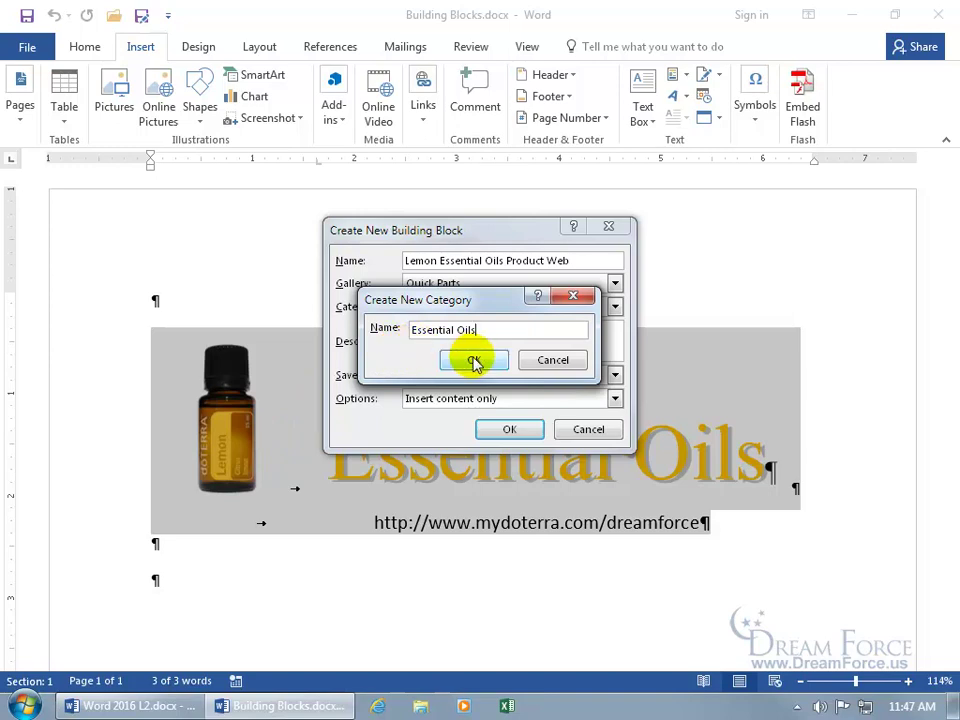
{"action": "left_click", "coordinate": [473, 360]}
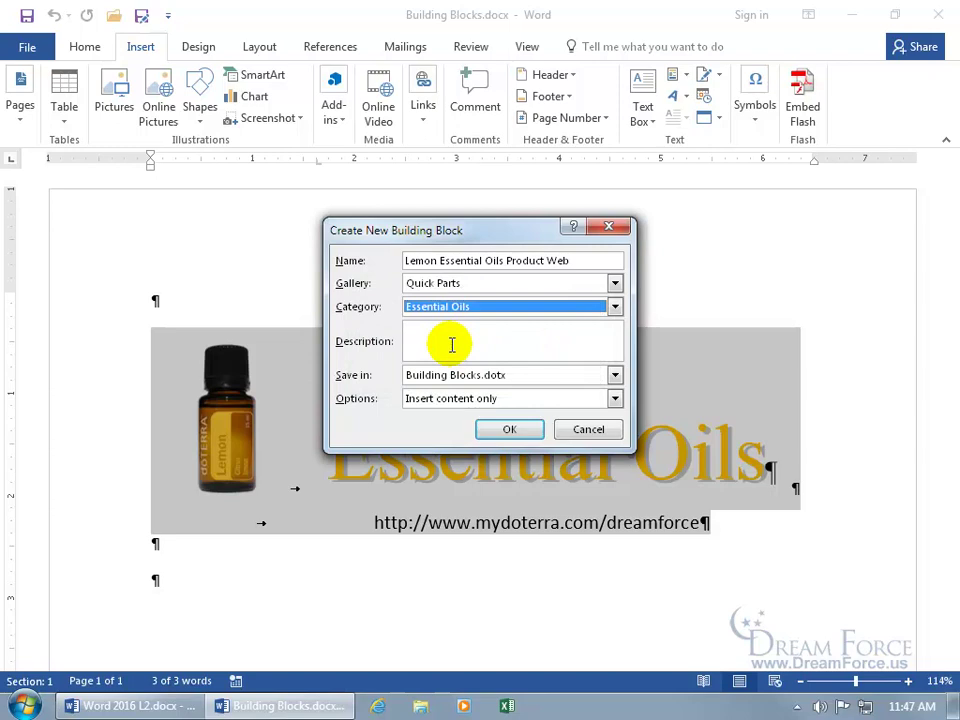
Step: Describe the block as "Lemon Essential Oils: image, title and url" and save it in Building Blocks.dotx with the Insert content only option
{"action": "left_click", "coordinate": [450, 337]}
{"action": "type", "text": "Lemon Essential Oils: image, title and url"}
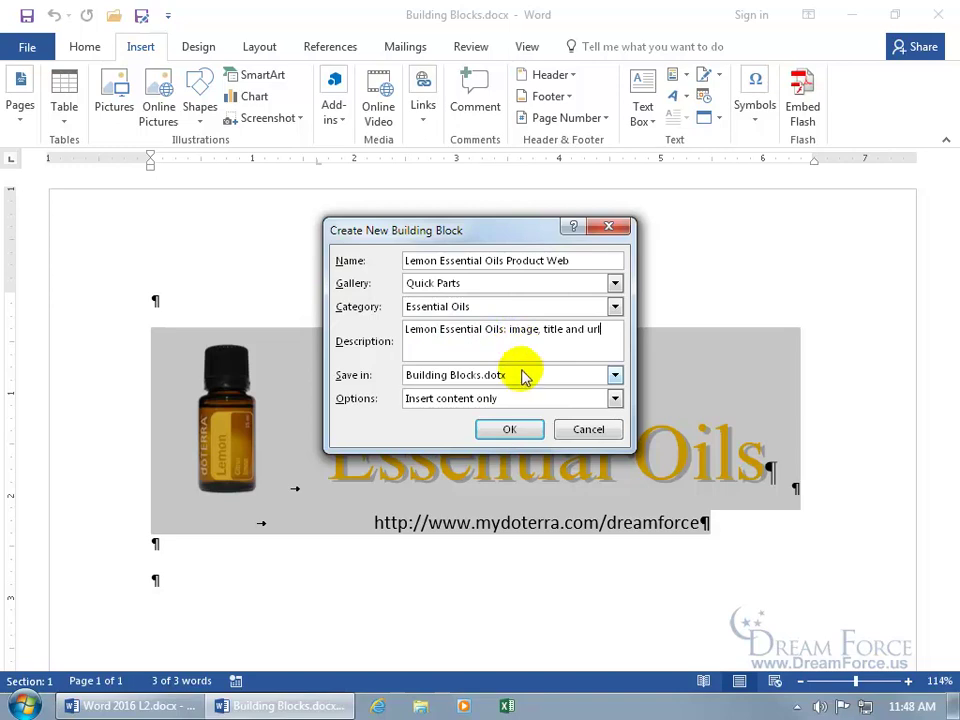
{"action": "left_click", "coordinate": [615, 376]}
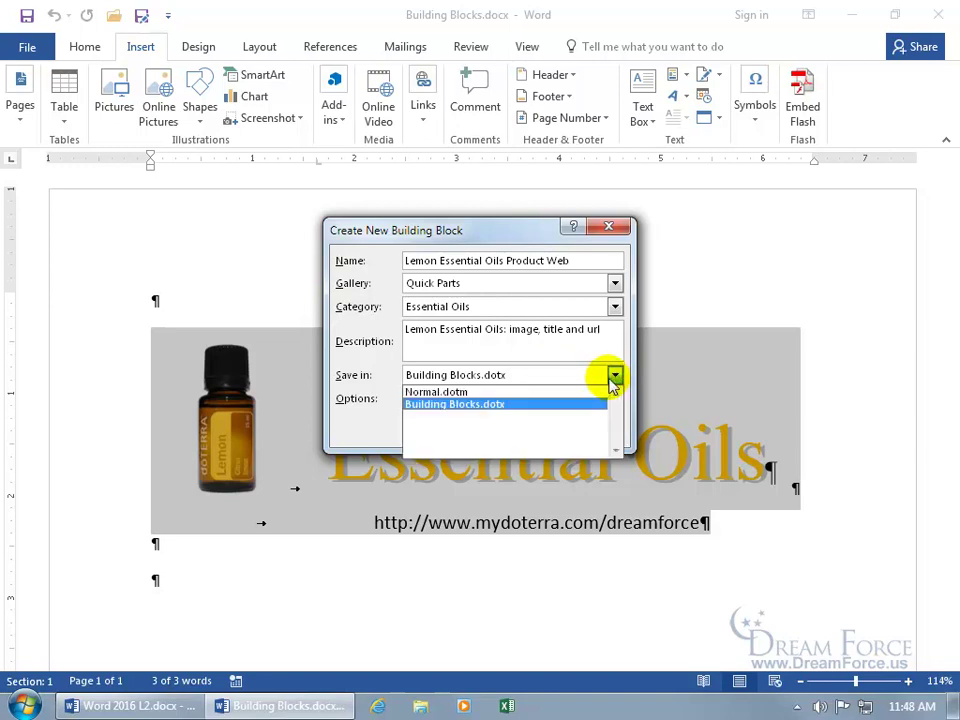
{"action": "left_click", "coordinate": [491, 405]}
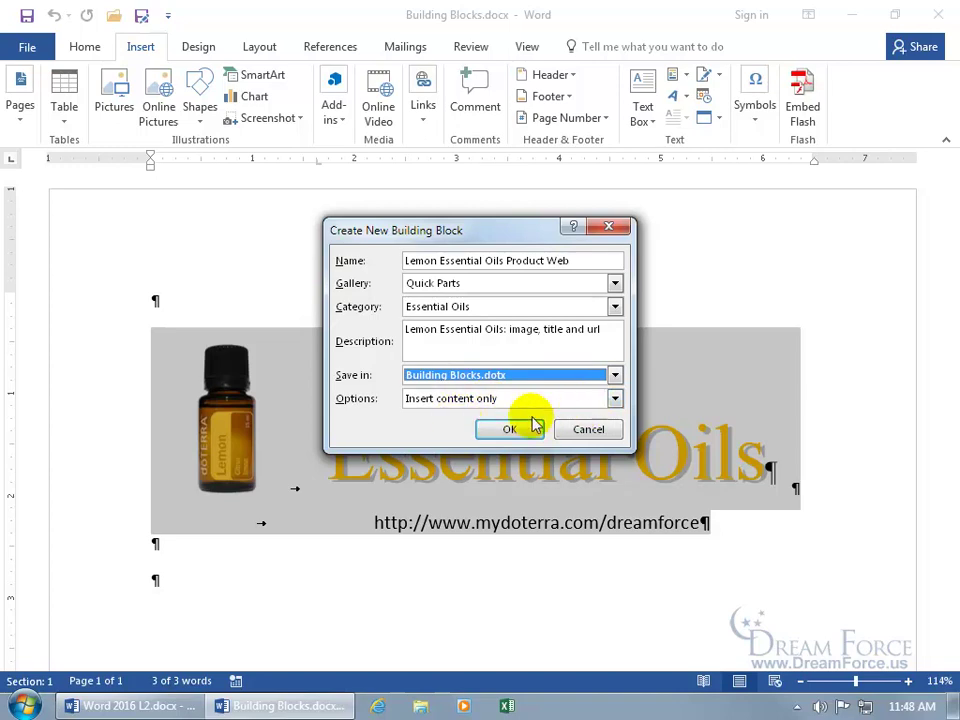
{"action": "left_click", "coordinate": [615, 398]}
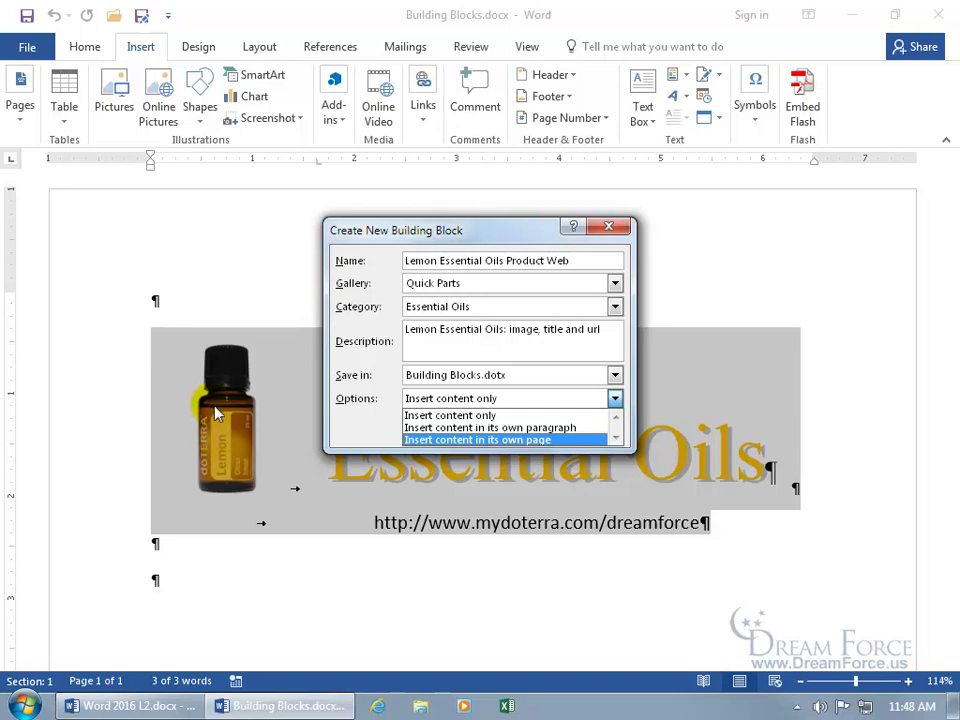
{"action": "left_click", "coordinate": [422, 415]}
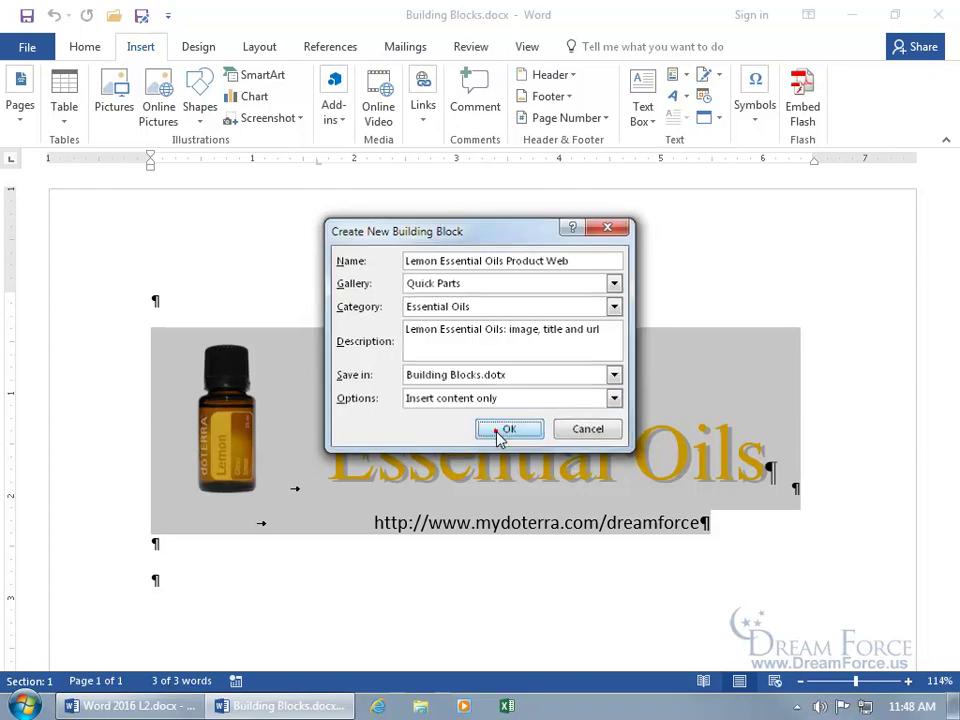
{"action": "left_click", "coordinate": [500, 431]}
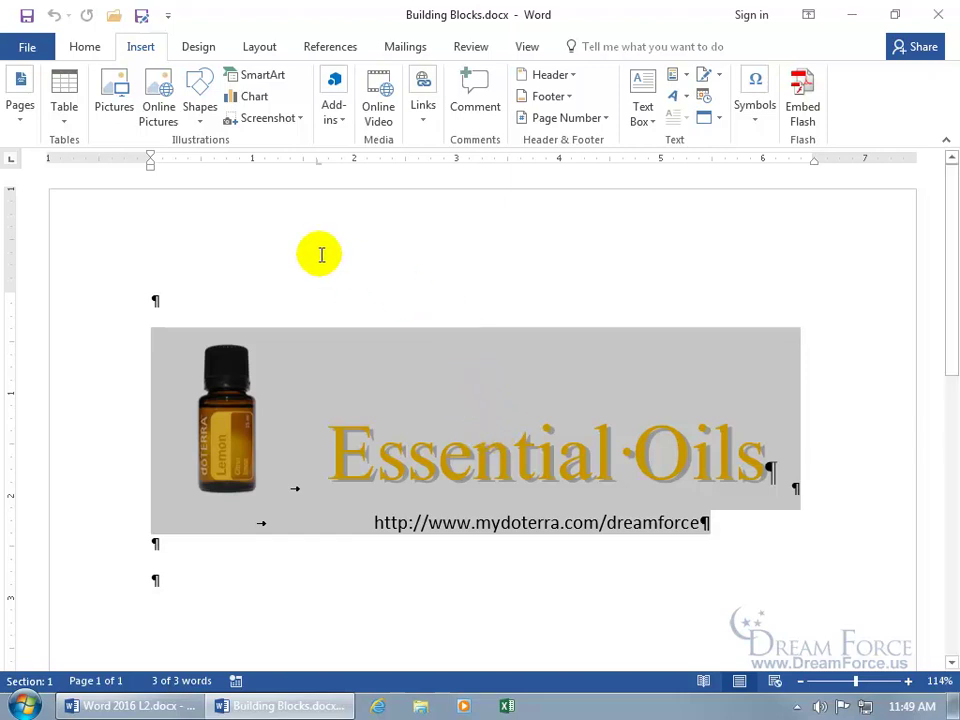
Step: Insert the Lemon Essential Oils Product Web quick part at the last empty paragraph, and undo the insertion
{"action": "left_click", "coordinate": [688, 77]}
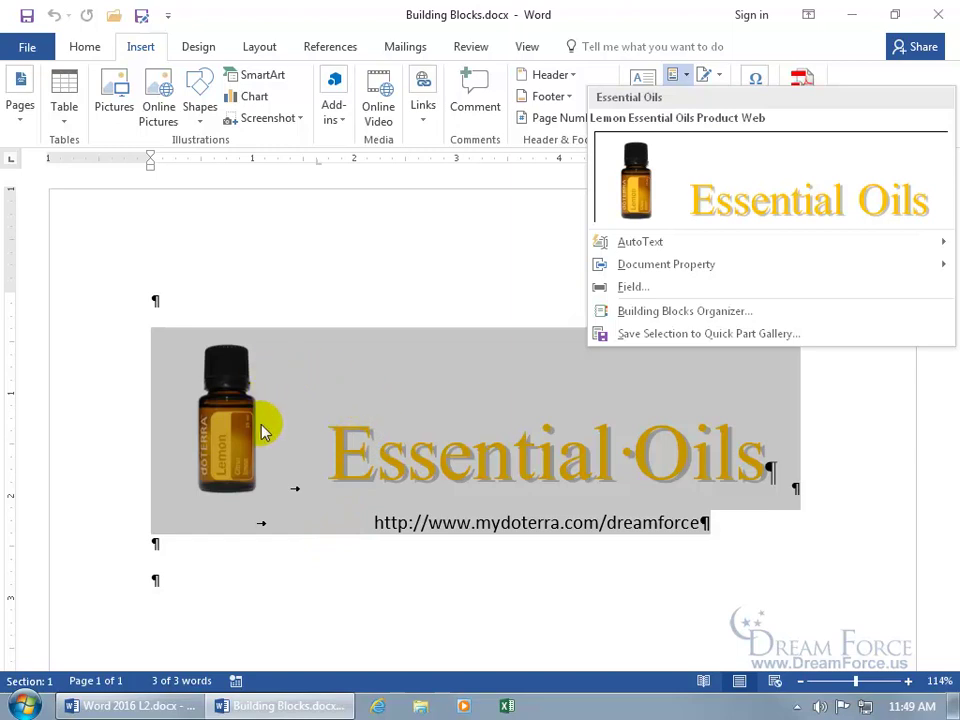
{"action": "left_click", "coordinate": [240, 561]}
{"action": "left_click", "coordinate": [294, 561]}
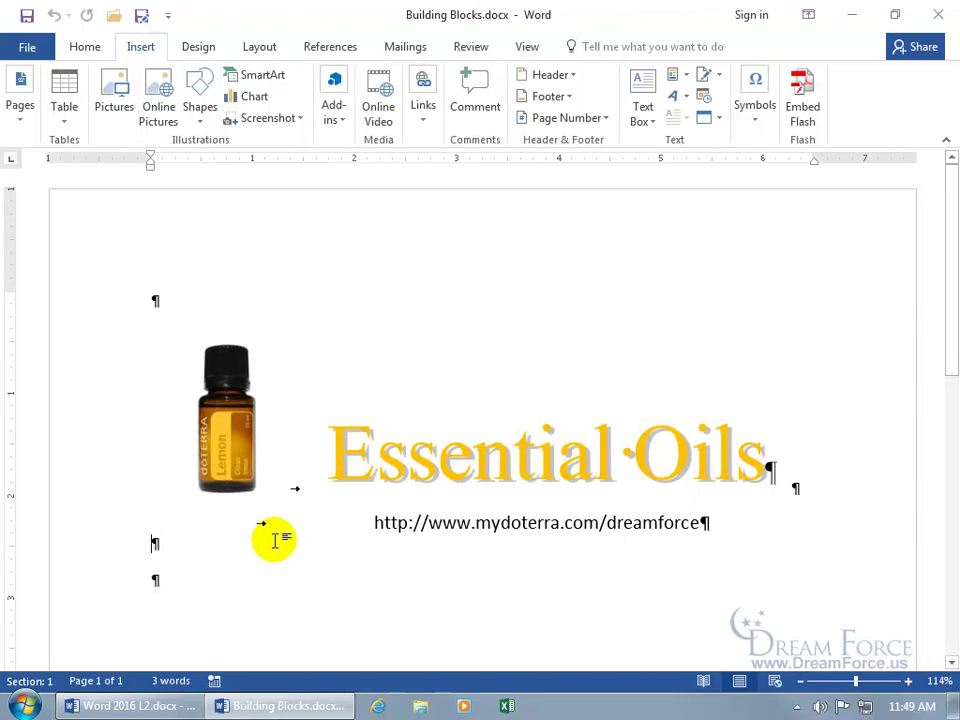
{"action": "left_click", "coordinate": [189, 579]}
{"action": "left_click", "coordinate": [678, 76]}
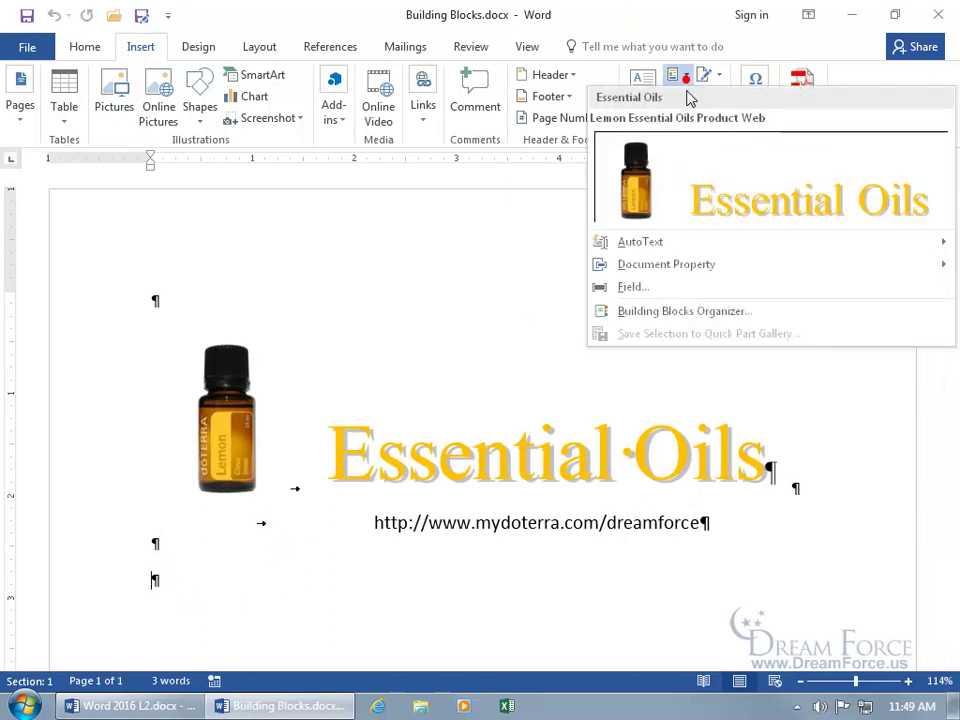
{"action": "left_click", "coordinate": [687, 160]}
{"action": "scroll", "coordinate": [670, 238], "scroll_direction": "up", "scroll_amount": 7}
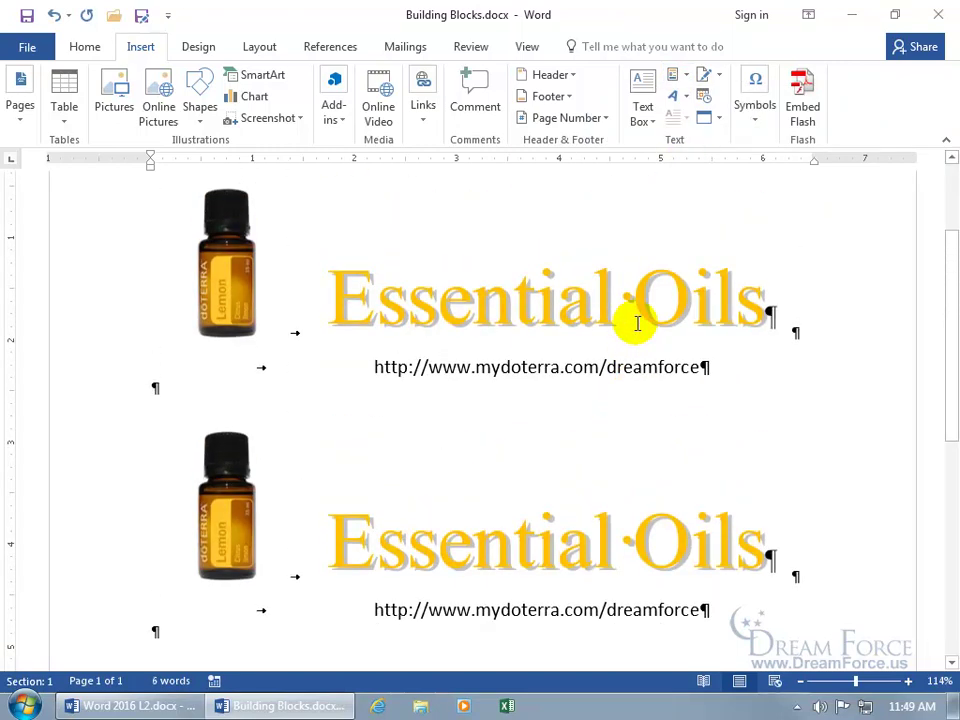
{"action": "left_click", "coordinate": [54, 15]}
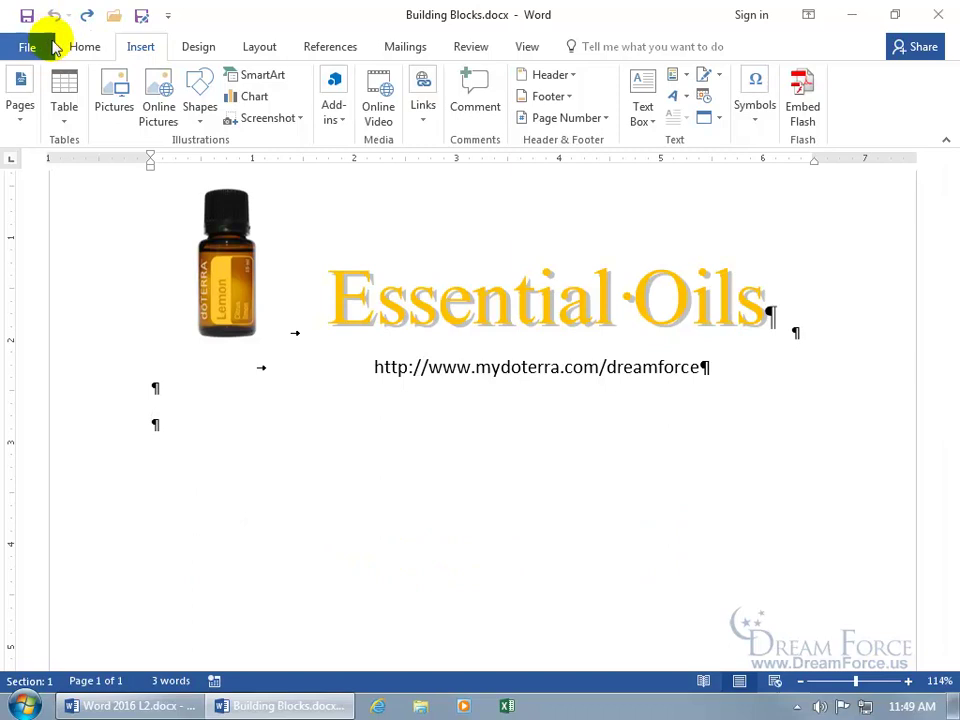
Step: Create a new blank document
{"action": "left_click", "coordinate": [28, 47]}
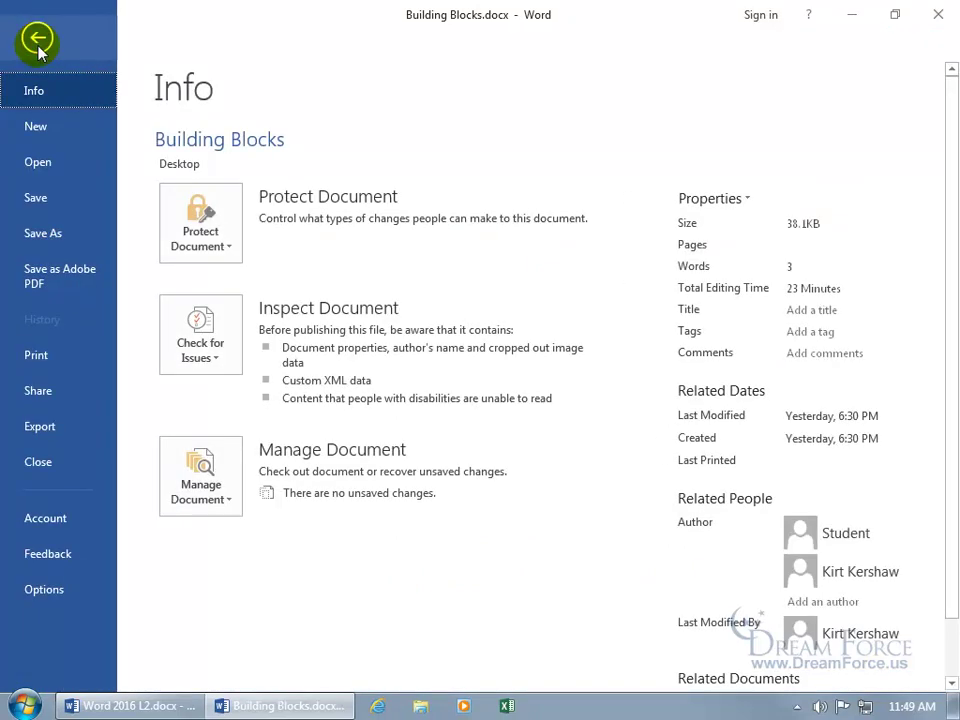
{"action": "left_click", "coordinate": [59, 128]}
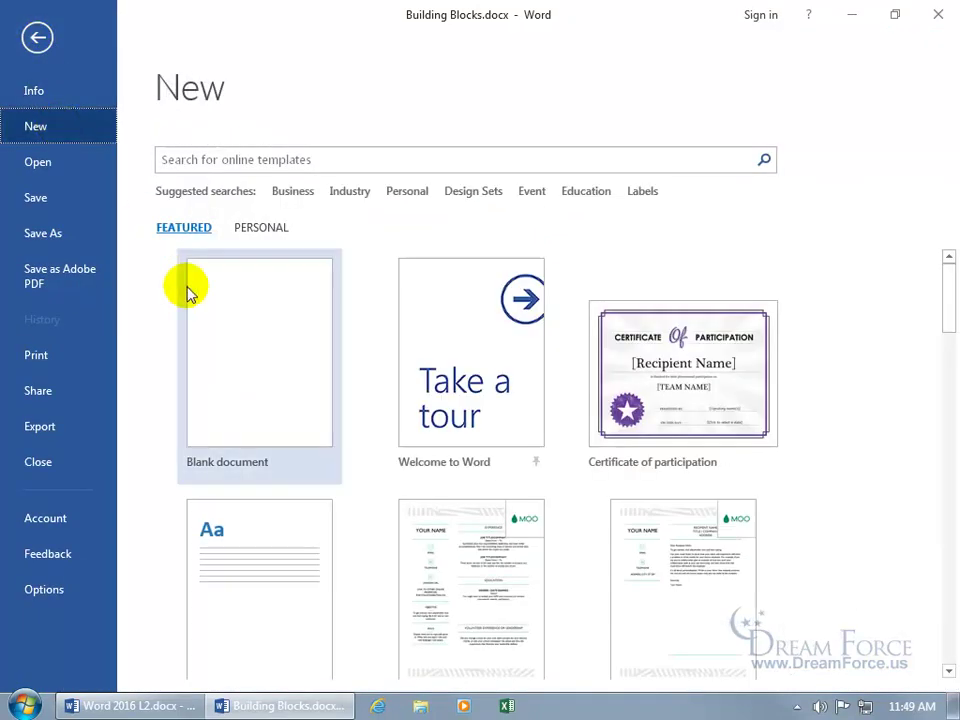
{"action": "left_click", "coordinate": [230, 370]}
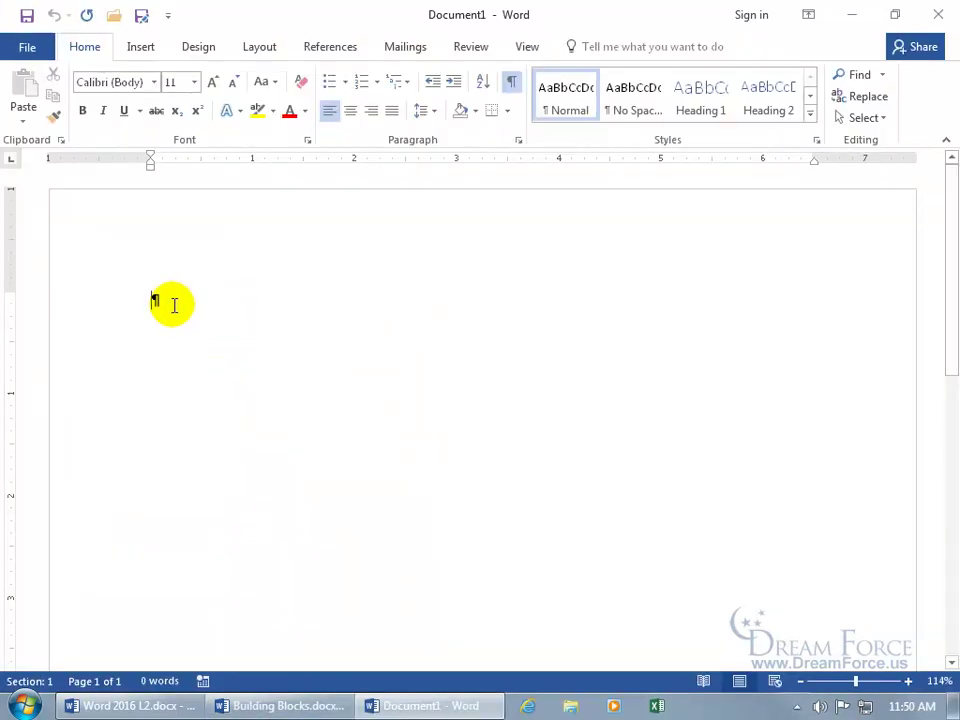
{"action": "left_click", "coordinate": [146, 47]}
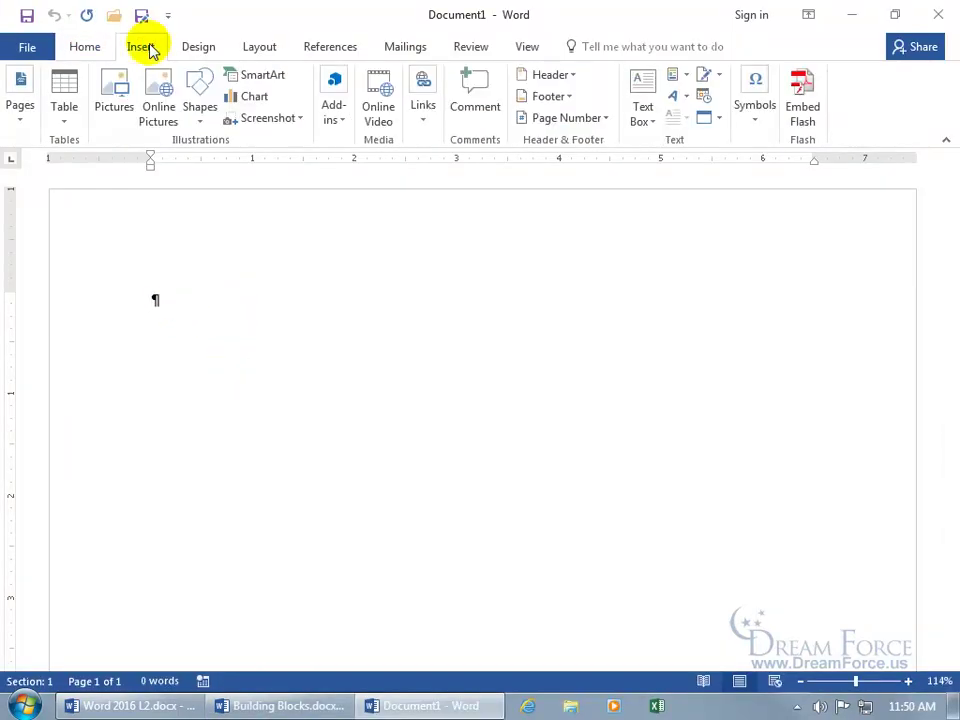
Step: Insert the Lemon Essential Oils Product Web quick part into the blank document and hide the formatting marks
{"action": "left_click", "coordinate": [690, 80]}
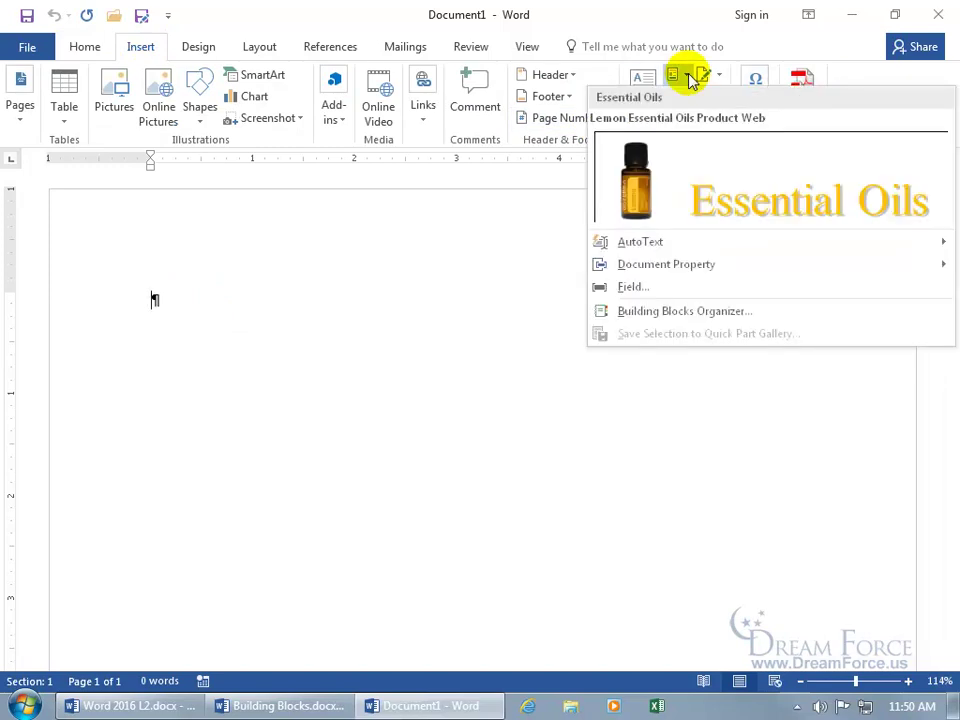
{"action": "left_click", "coordinate": [696, 180]}
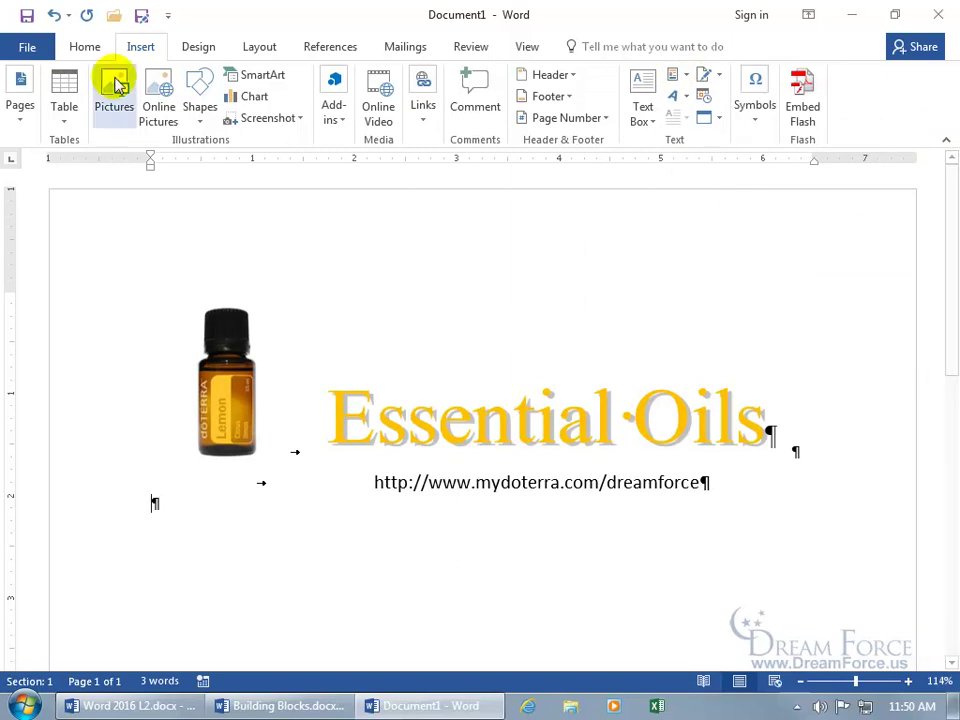
{"action": "left_click", "coordinate": [88, 50]}
{"action": "left_click", "coordinate": [512, 84]}
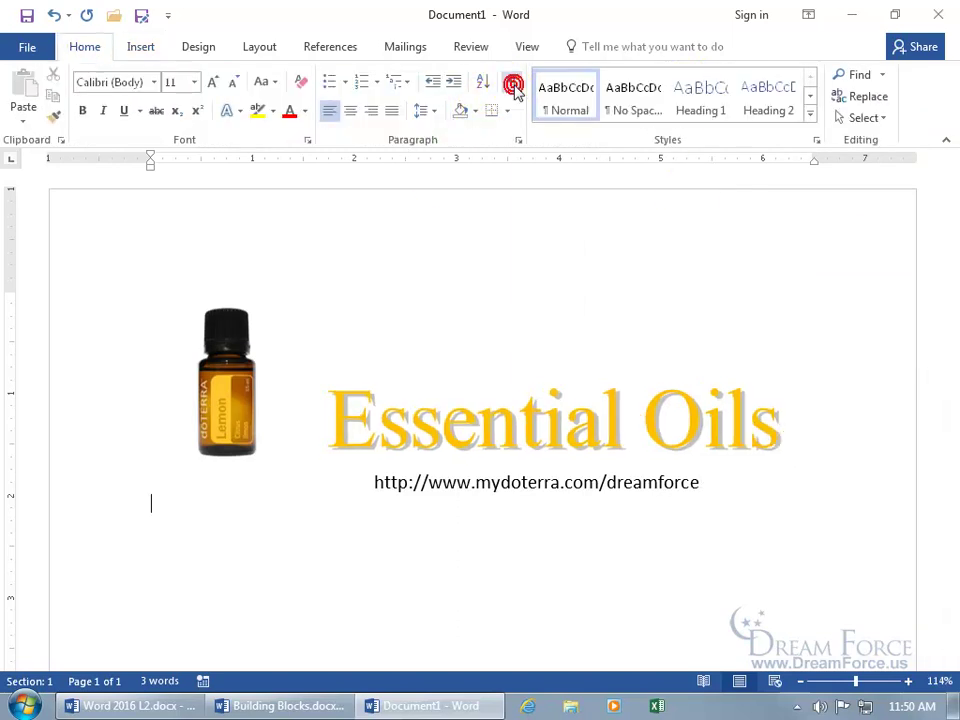
Step: Close the new document without saving it
{"action": "left_click", "coordinate": [932, 16]}
{"action": "left_click", "coordinate": [496, 391]}
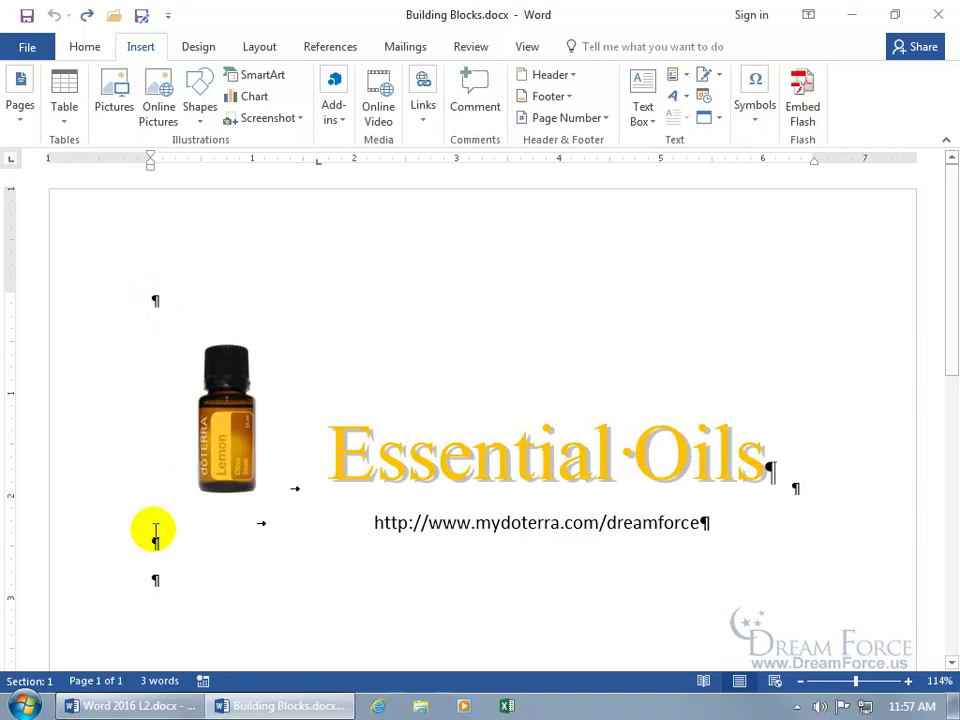
Step: Start a new building block from the document's full contents, including the surrounding empty paragraphs, and name it "Lemon Essential Oils Product Web"
{"action": "left_click_drag", "start_coordinate": [153, 300], "coordinate": [235, 584]}
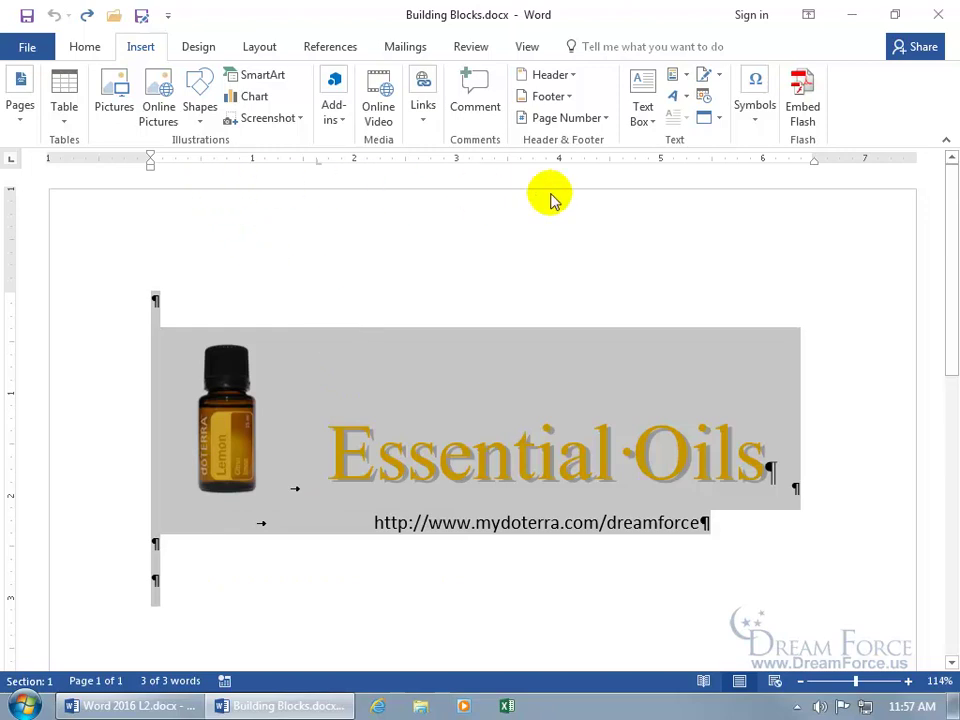
{"action": "left_click", "coordinate": [684, 80]}
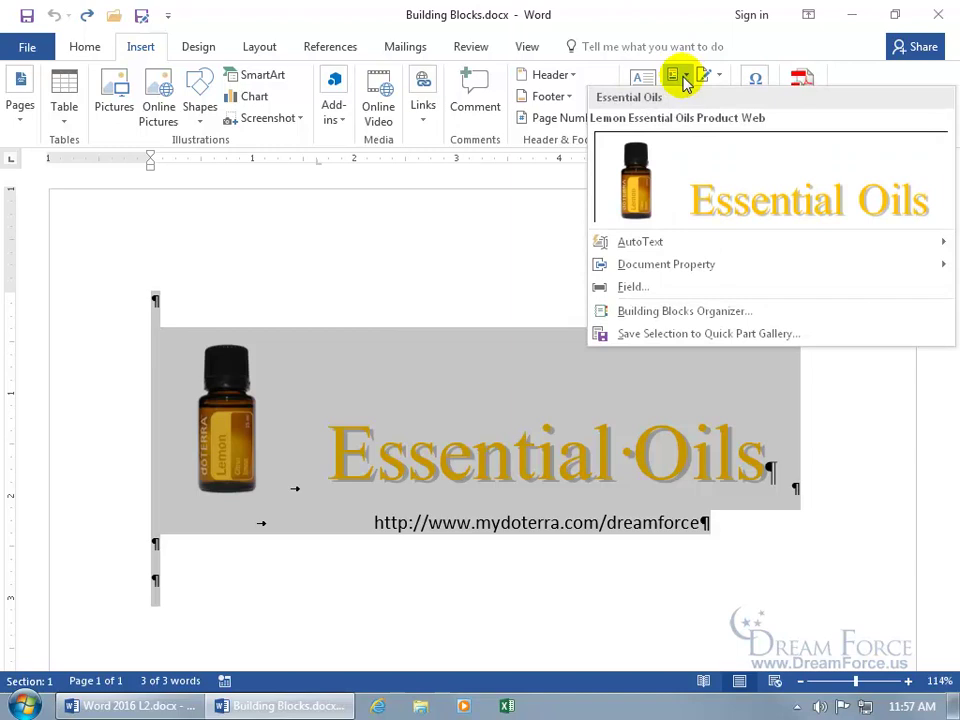
{"action": "left_click", "coordinate": [686, 340]}
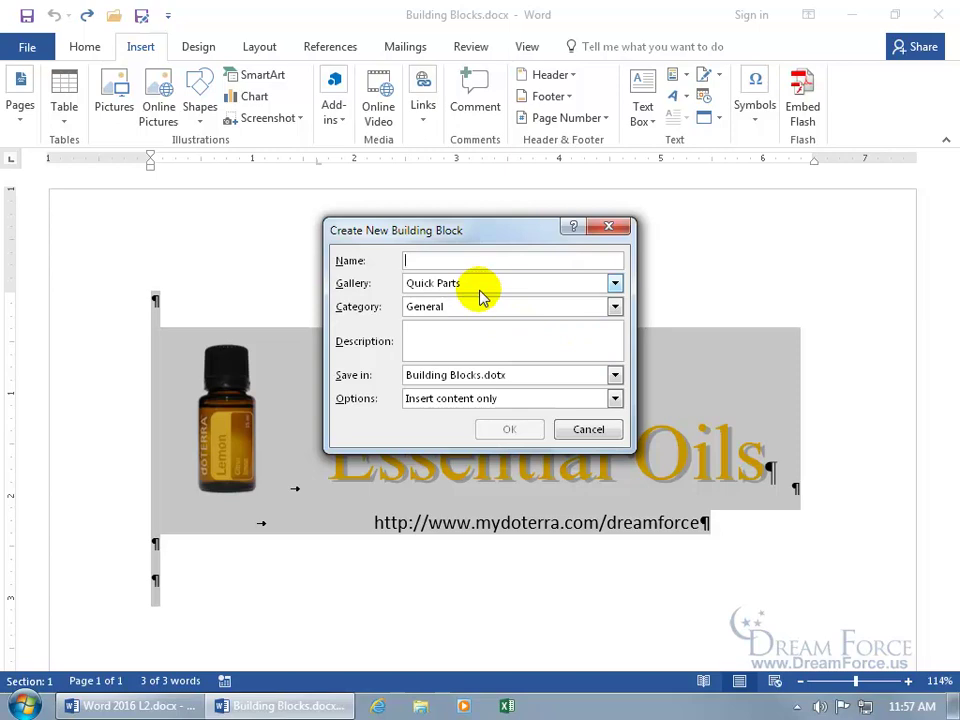
{"action": "type", "text": "Lemon Essential Oils Product Web"}
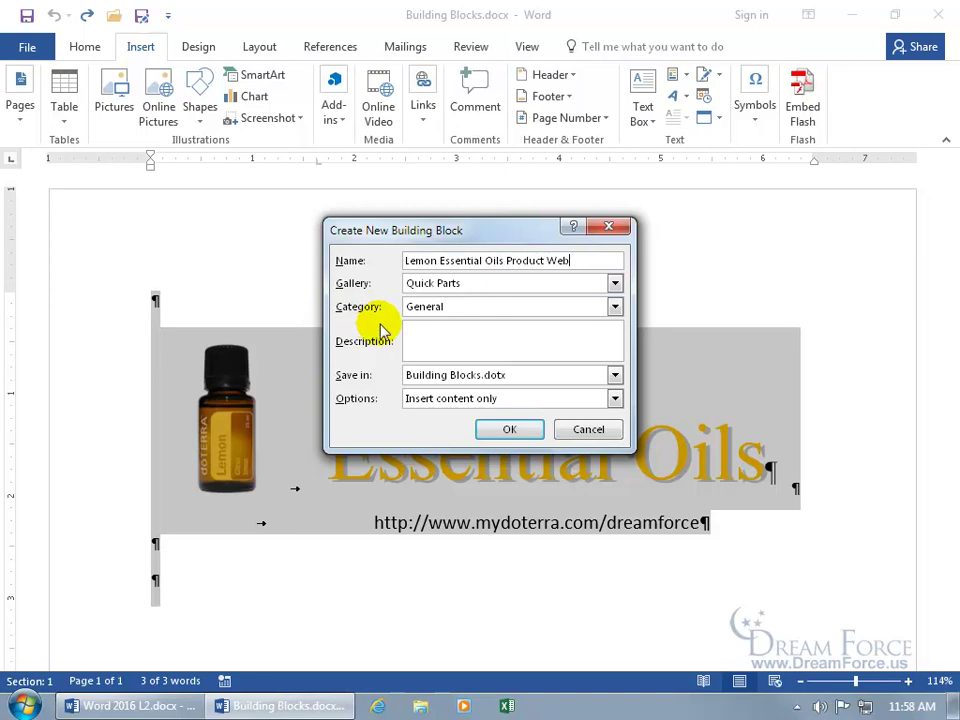
Step: Try to save the building block in the Quick Parts gallery under the Essential Oils category with no description
{"action": "left_click", "coordinate": [615, 285]}
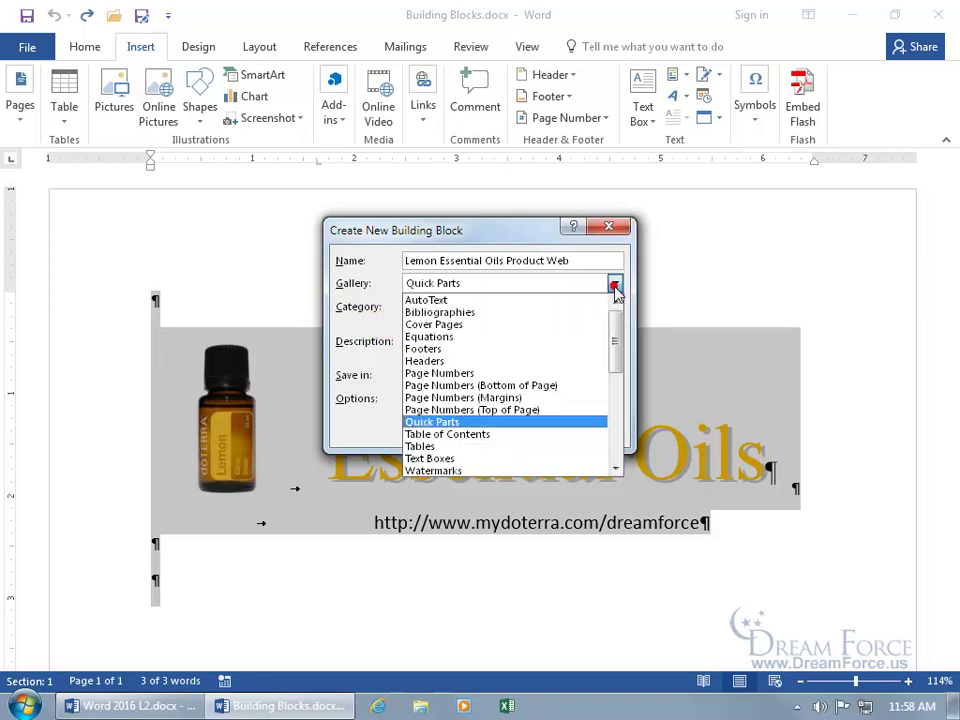
{"action": "left_click", "coordinate": [506, 423]}
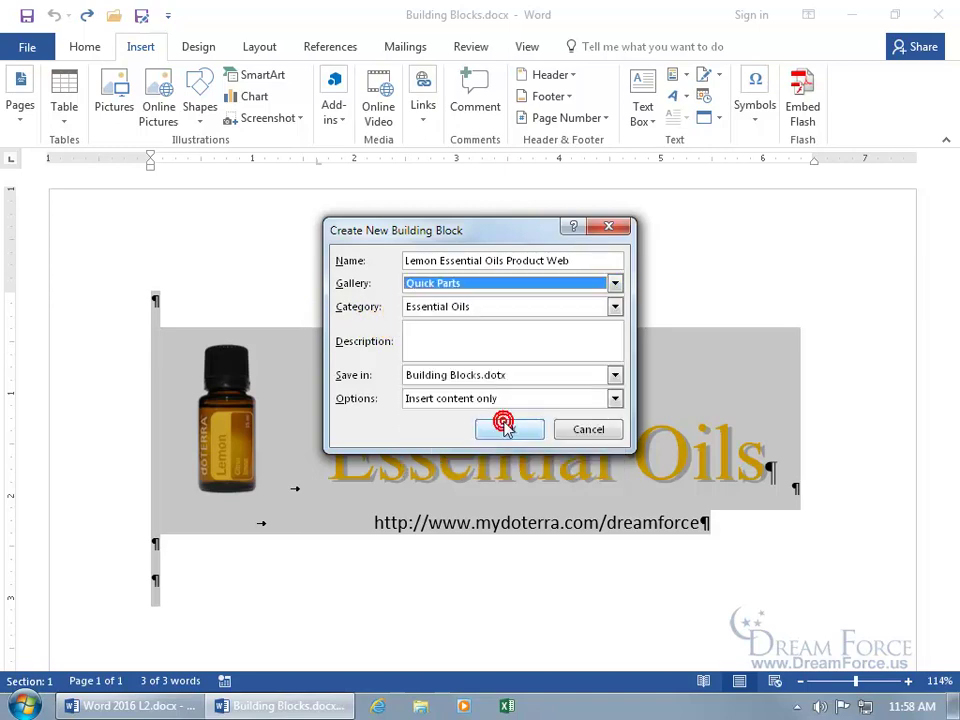
{"action": "left_click", "coordinate": [543, 333]}
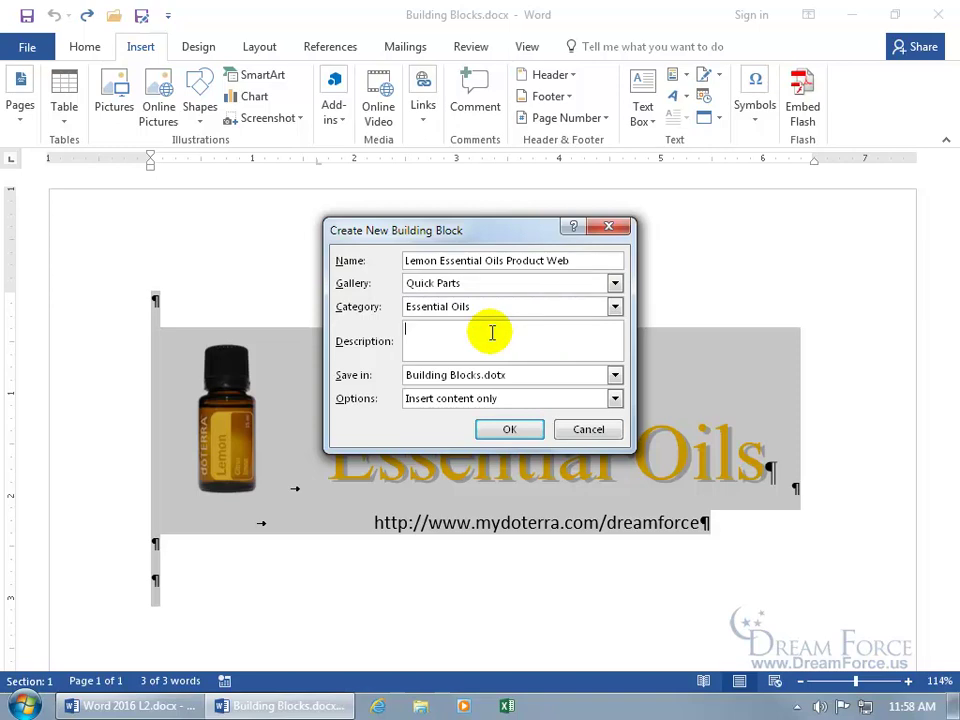
{"action": "left_click", "coordinate": [510, 430]}
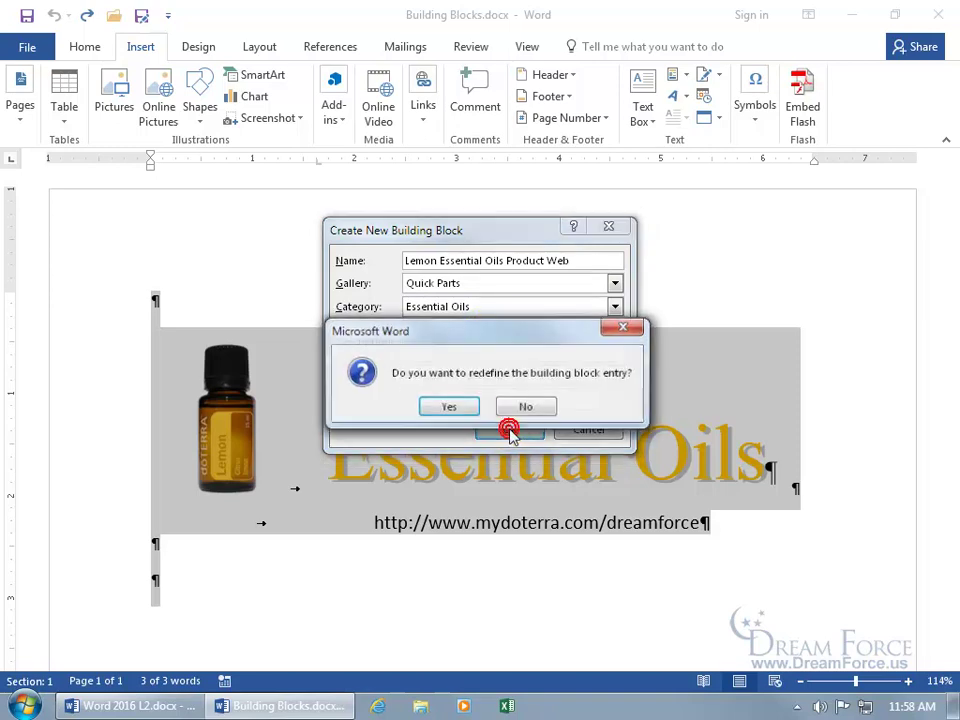
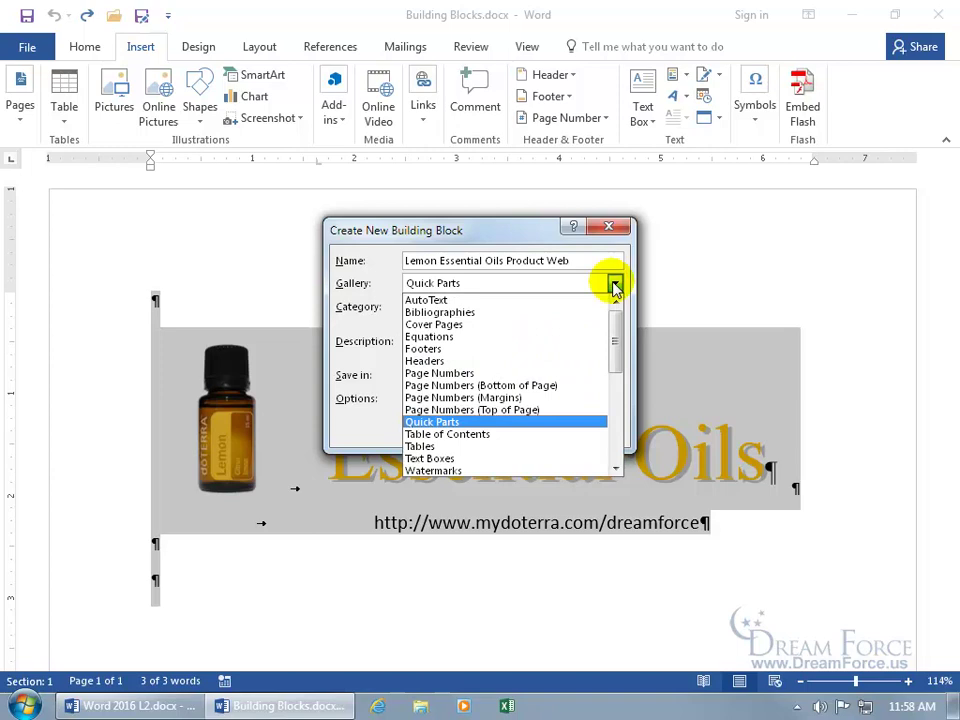
{"action": "left_click", "coordinate": [457, 447]}
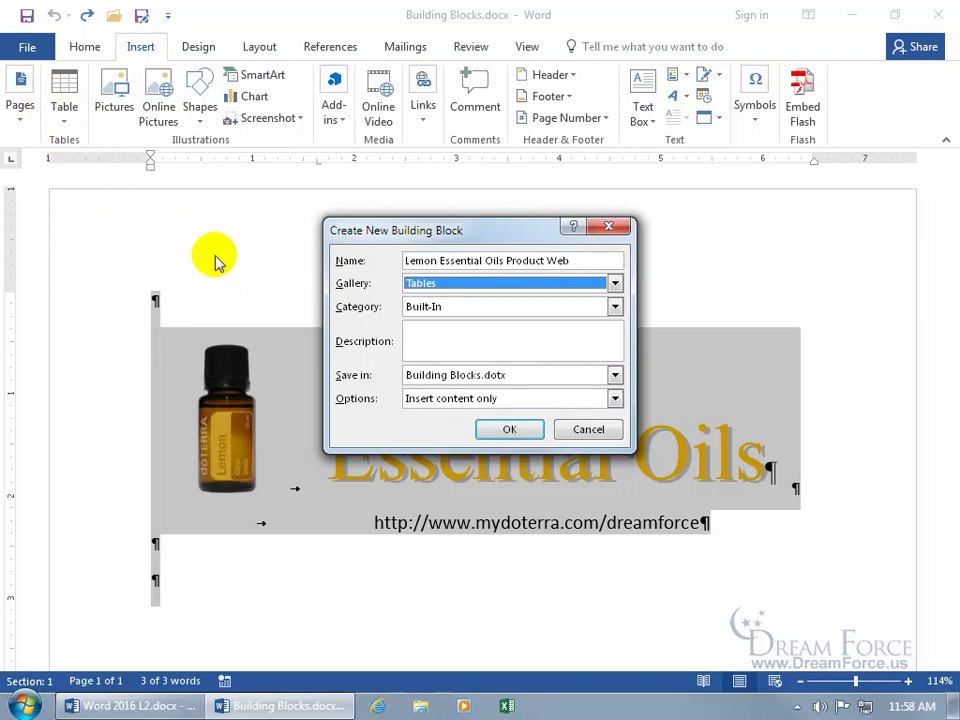
{"action": "left_click", "coordinate": [615, 308]}
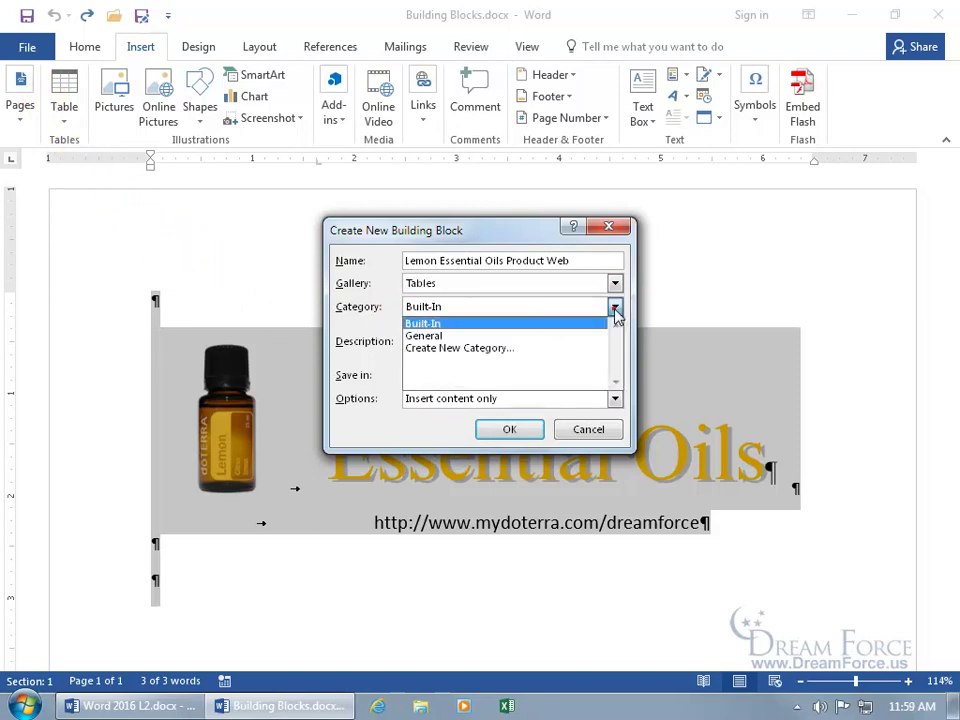
{"action": "left_click", "coordinate": [615, 310]}
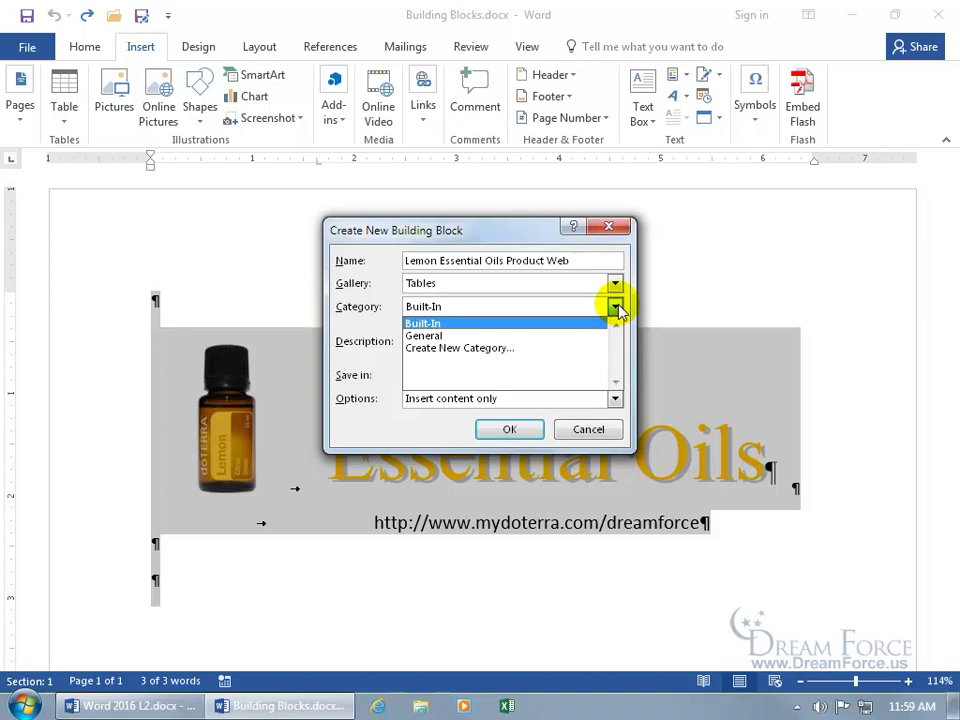
{"action": "left_click", "coordinate": [615, 283]}
{"action": "left_click", "coordinate": [615, 283]}
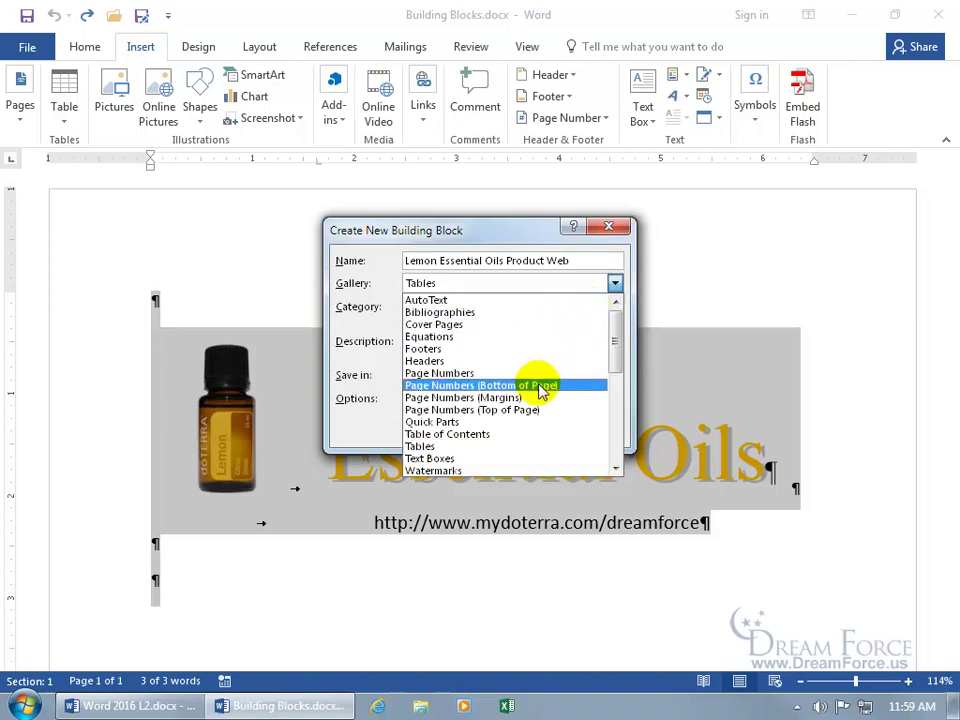
{"action": "left_click", "coordinate": [522, 421]}
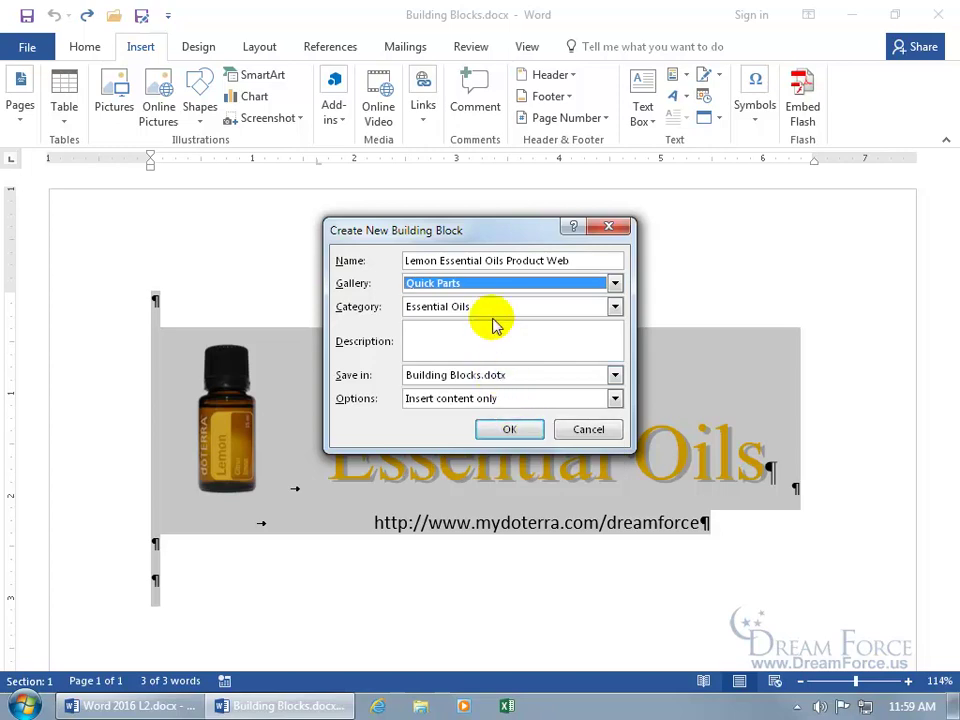
Step: Assign the building block to the Tables gallery under a new category named "Spiffy", and save it
{"action": "left_click", "coordinate": [614, 283]}
{"action": "left_click", "coordinate": [535, 446]}
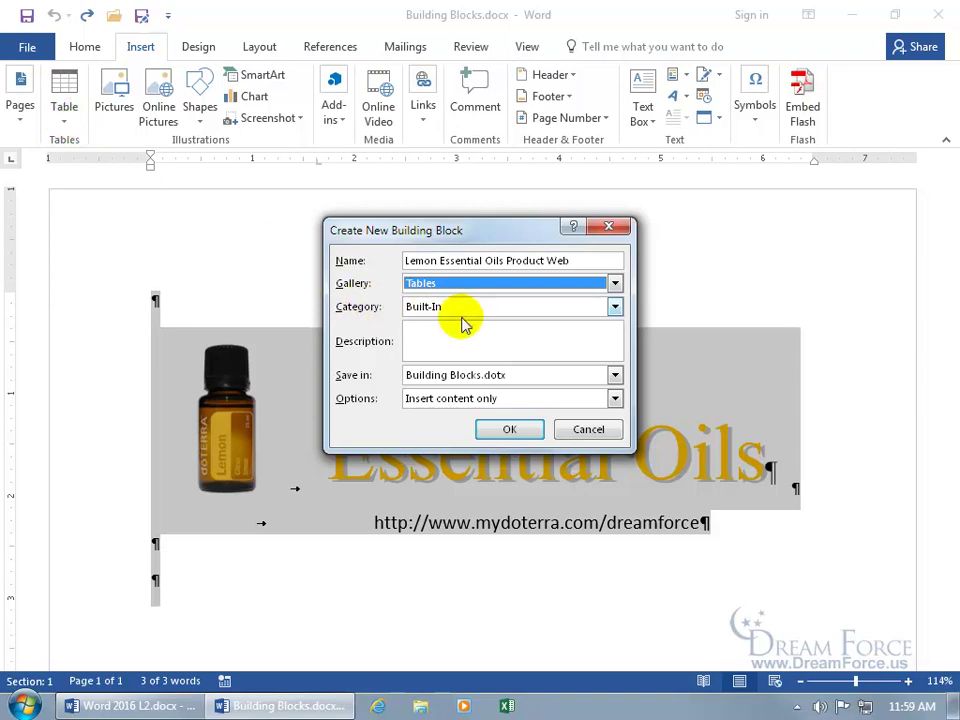
{"action": "left_click", "coordinate": [615, 307]}
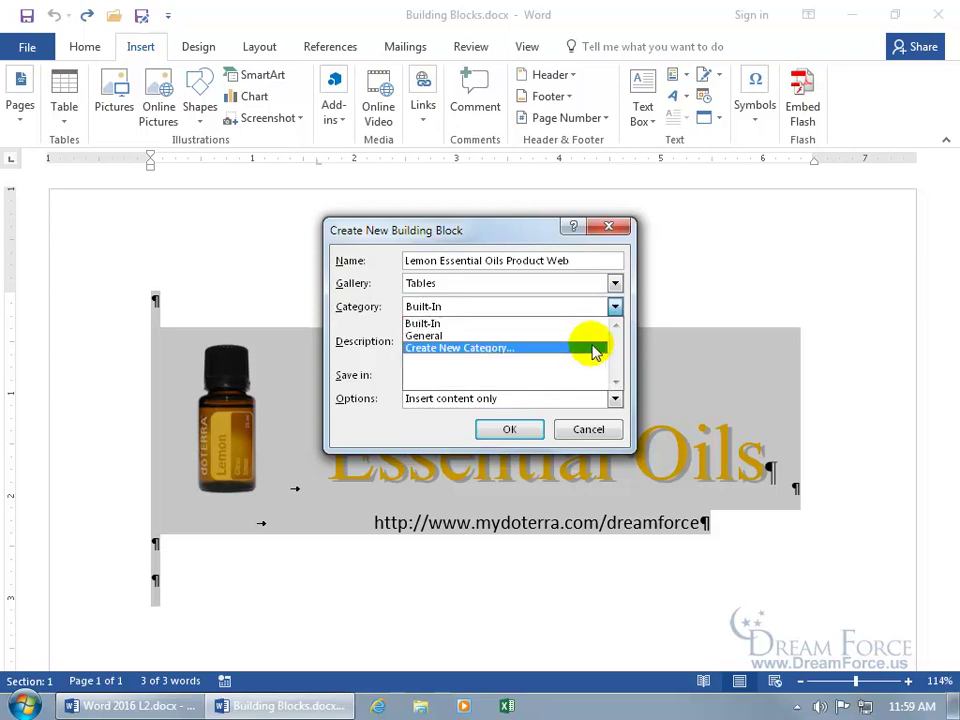
{"action": "left_click", "coordinate": [598, 348]}
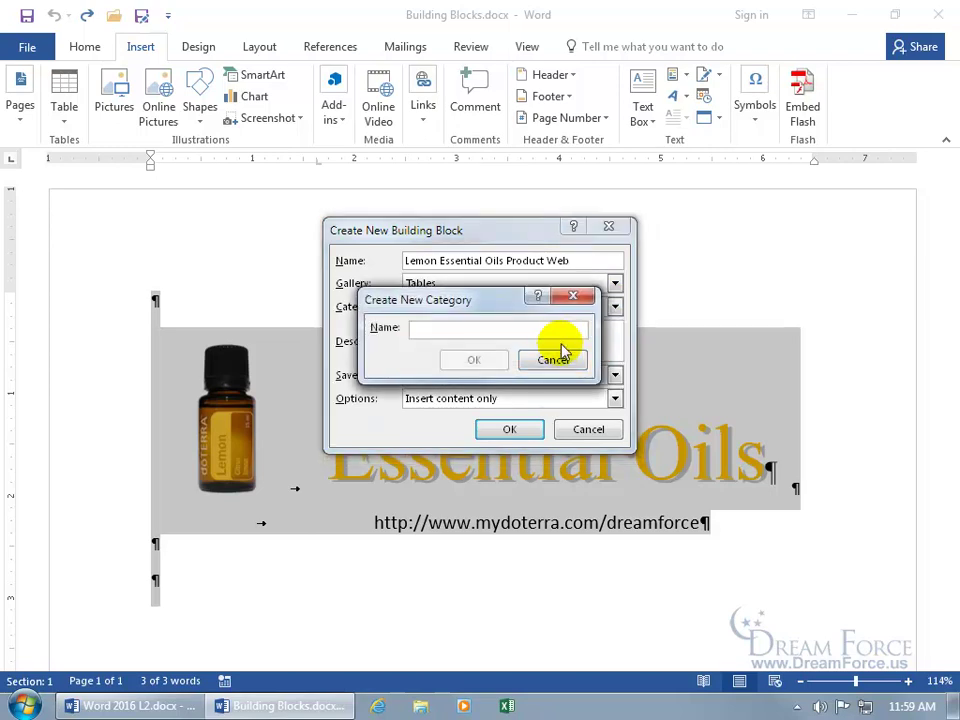
{"action": "type", "text": "Spiffy"}
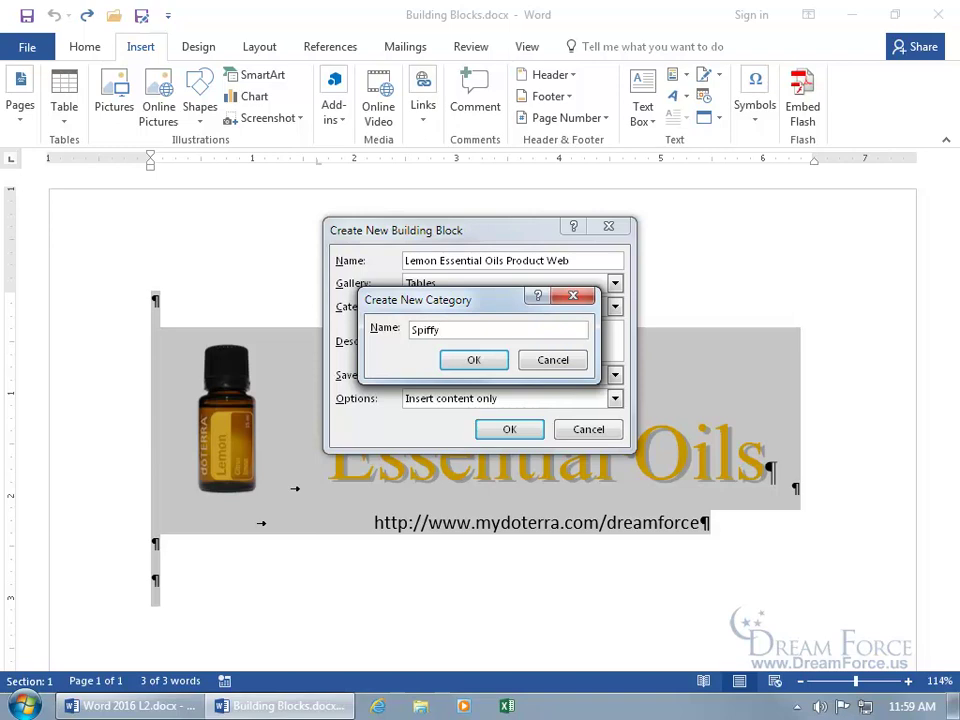
{"action": "left_click", "coordinate": [473, 360]}
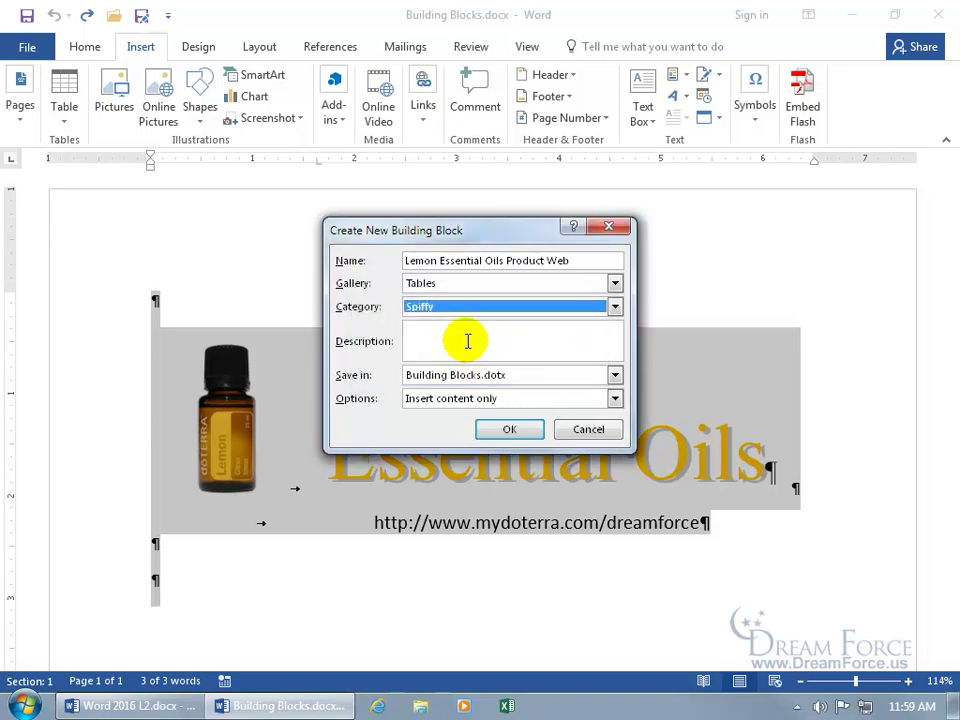
{"action": "left_click", "coordinate": [508, 429]}
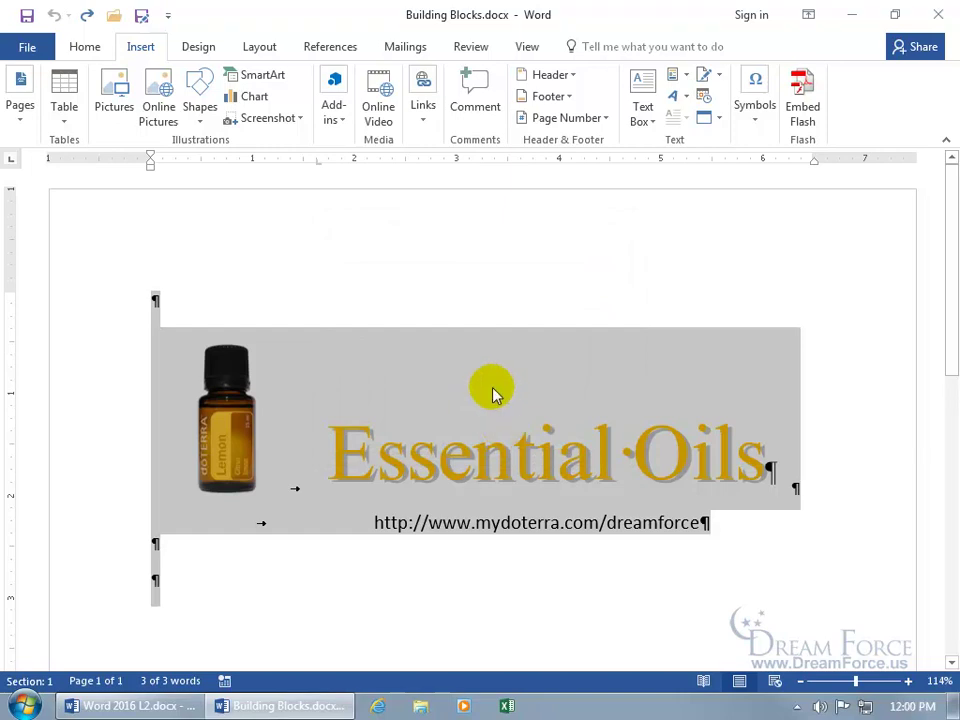
Step: Check the Quick Parts gallery, and view the insertion options of the Lemon Essential Oils block under Spiffy in the Quick Tables gallery
{"action": "left_click", "coordinate": [685, 78]}
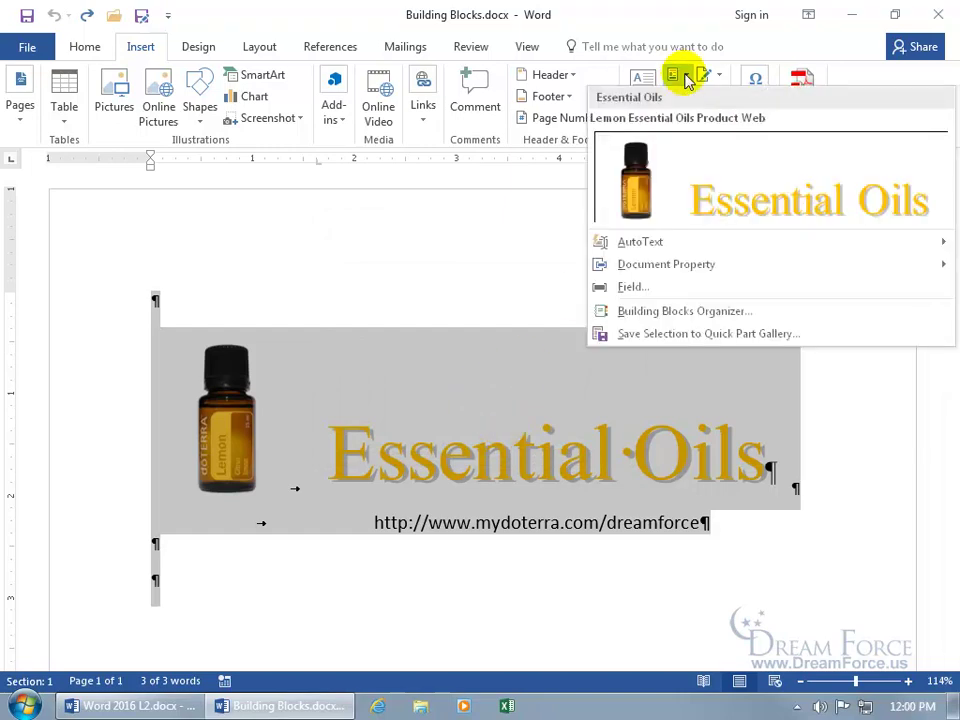
{"action": "left_click", "coordinate": [74, 143]}
{"action": "left_click", "coordinate": [66, 120]}
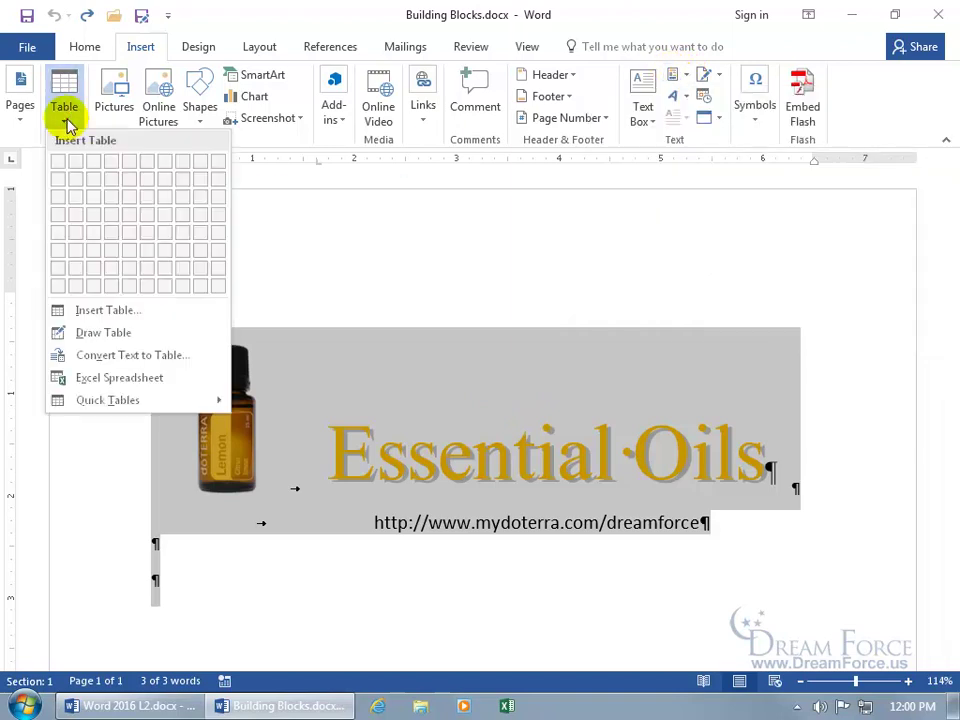
{"action": "mouse_move", "coordinate": [111, 402]}
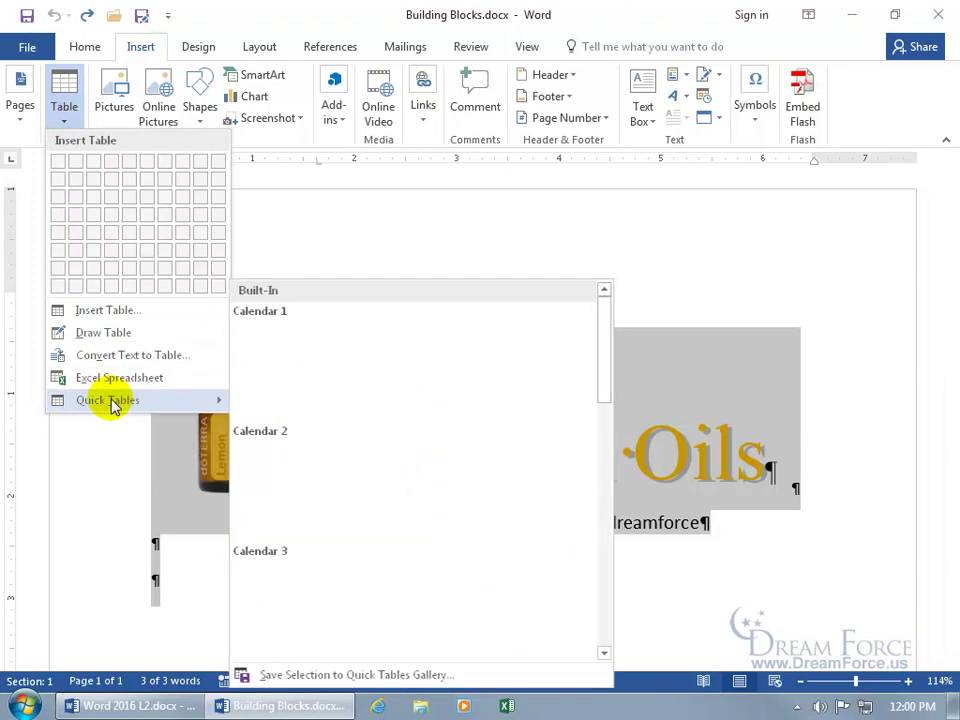
{"action": "left_click_drag", "start_coordinate": [606, 386], "coordinate": [606, 651]}
{"action": "left_click", "coordinate": [606, 651]}
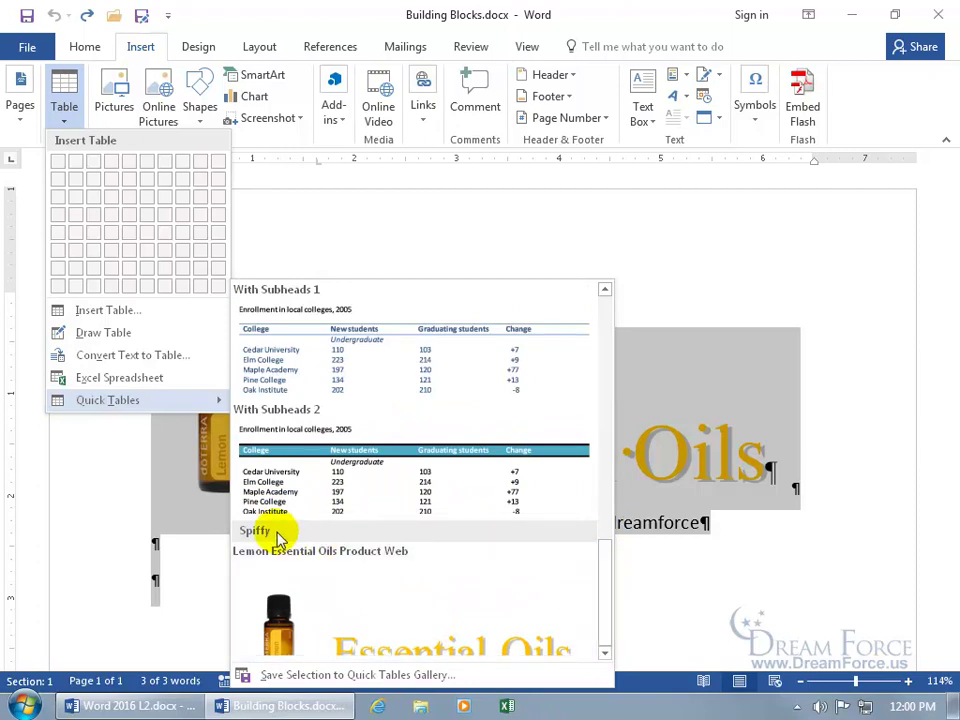
{"action": "right_click", "coordinate": [369, 601]}
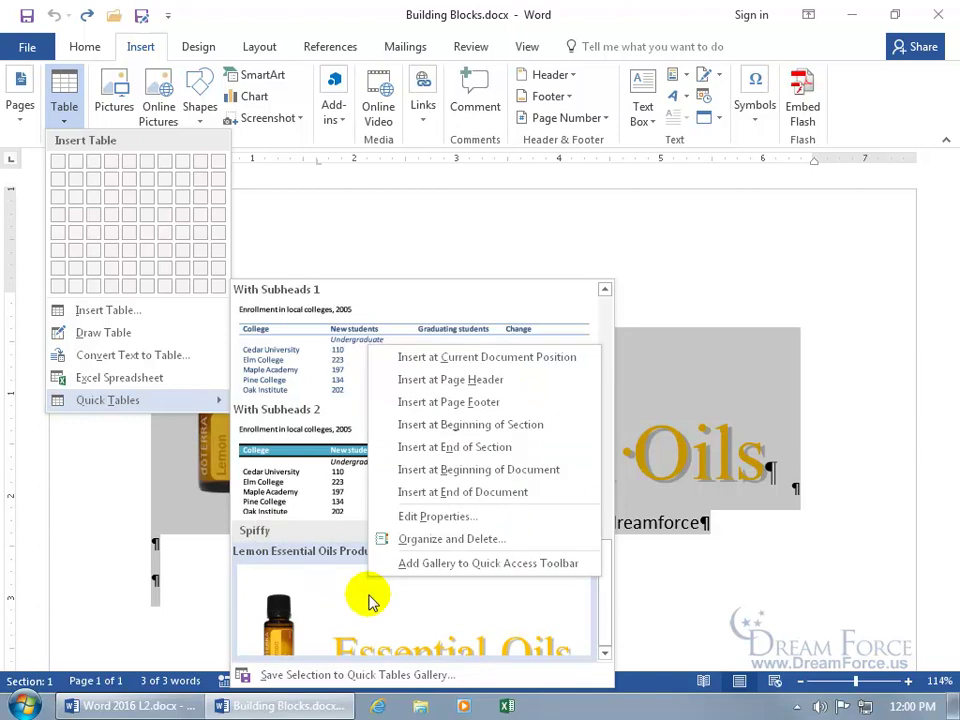
Step: Edit the Lemon Essential Oils quick part's properties to move it to the Text Boxes gallery, and redefine the entry
{"action": "left_click", "coordinate": [679, 76]}
{"action": "right_click", "coordinate": [694, 168]}
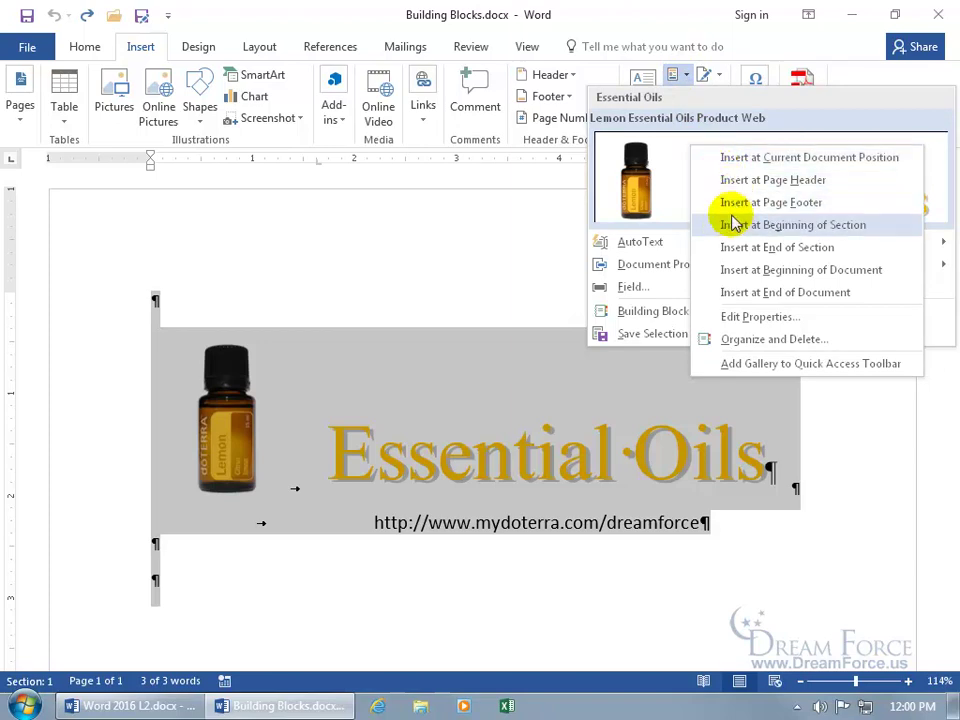
{"action": "left_click", "coordinate": [755, 318]}
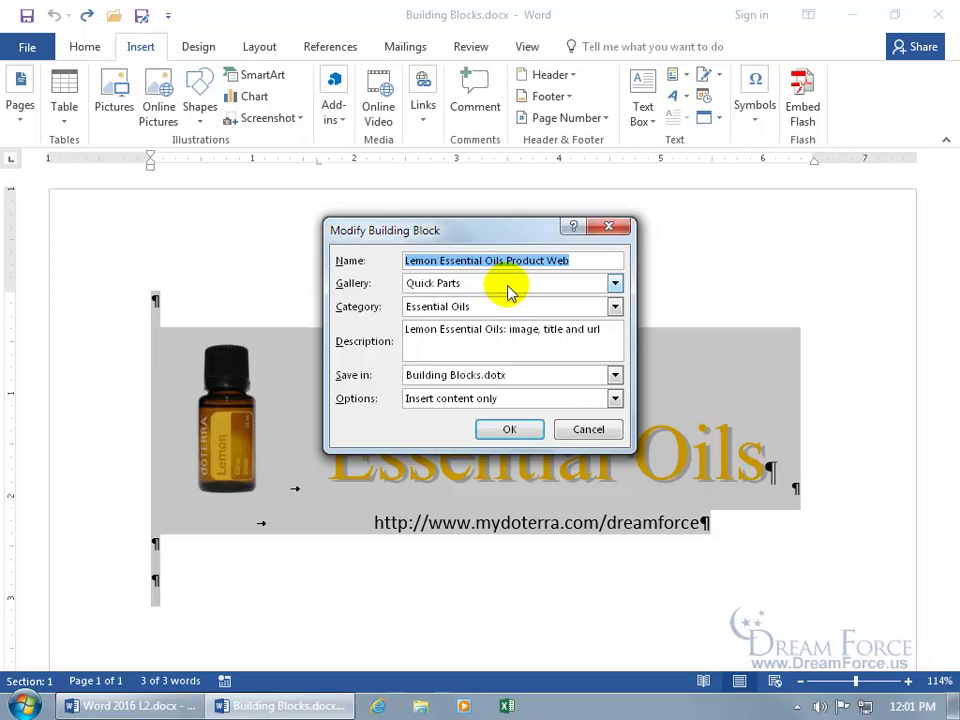
{"action": "left_click", "coordinate": [615, 285]}
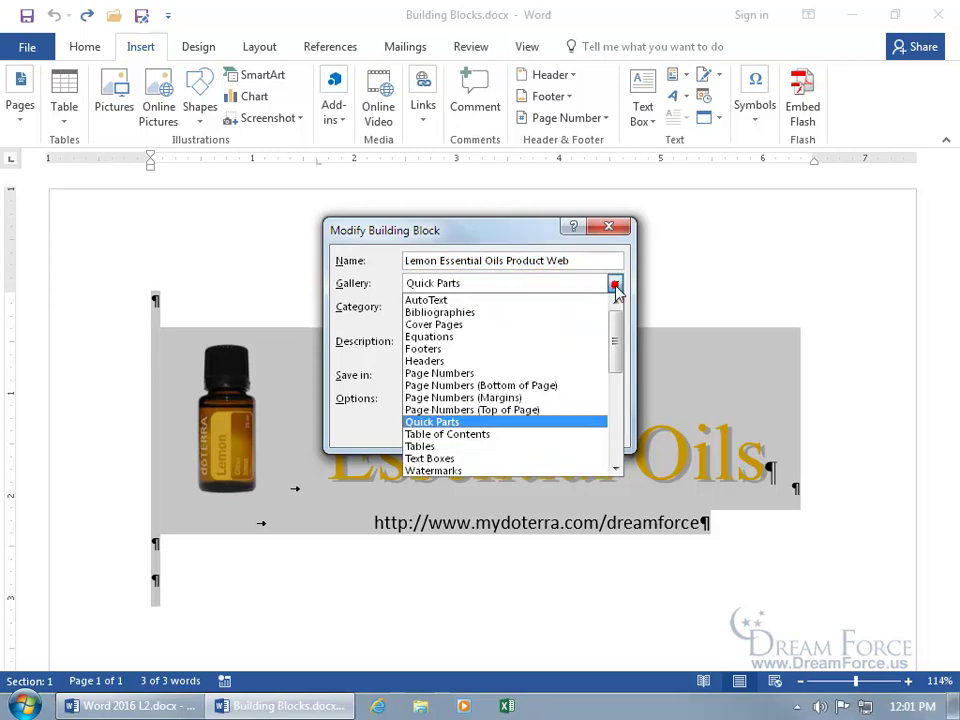
{"action": "left_click", "coordinate": [538, 458]}
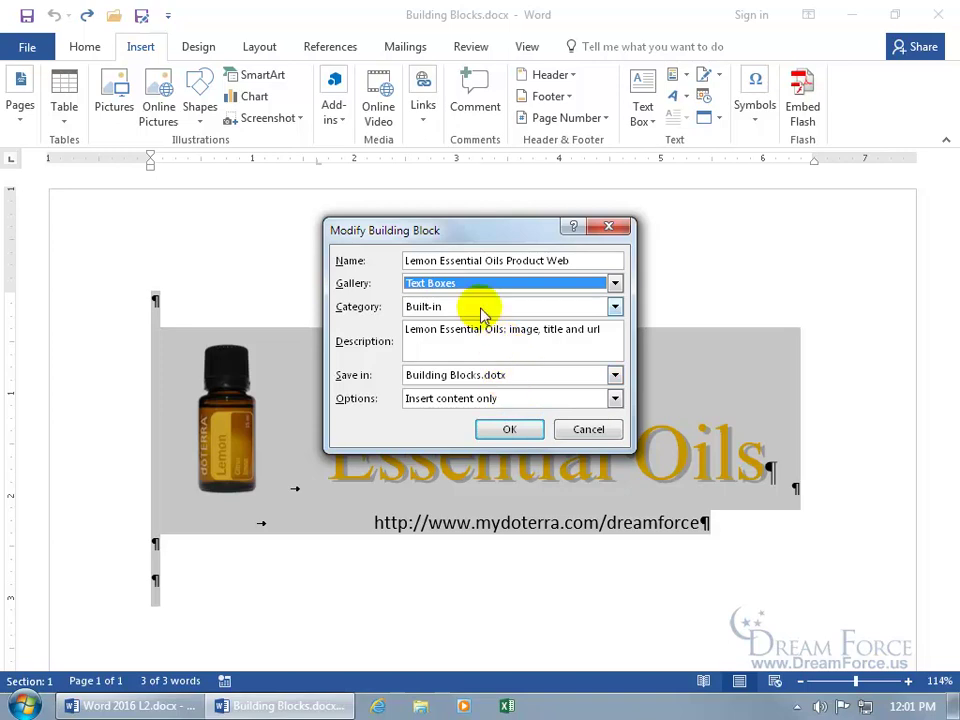
{"action": "left_click", "coordinate": [514, 428]}
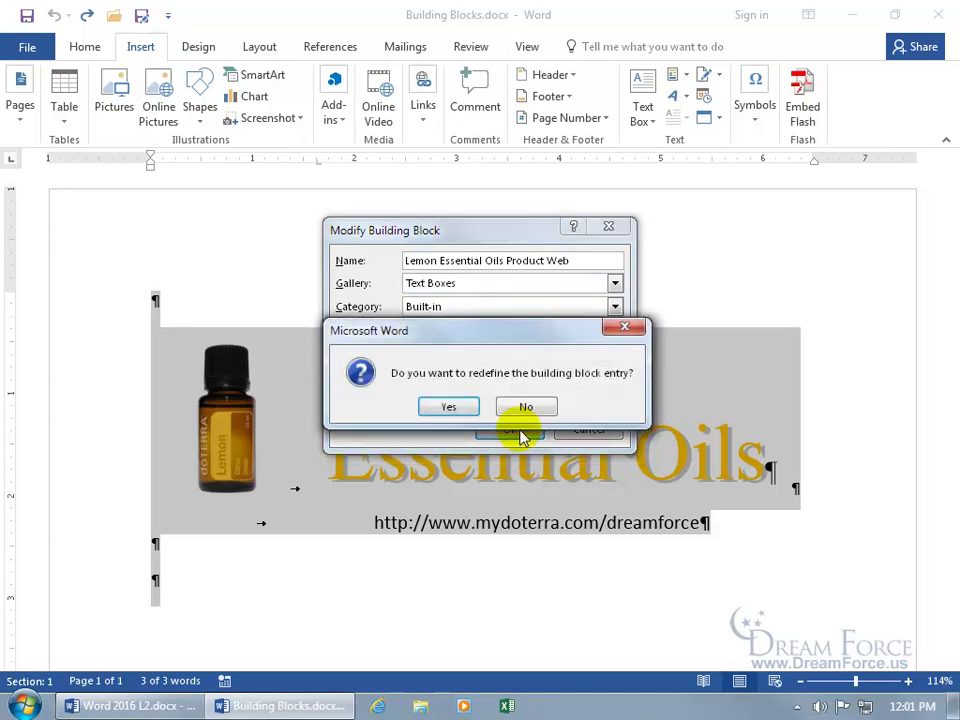
{"action": "left_click", "coordinate": [457, 408]}
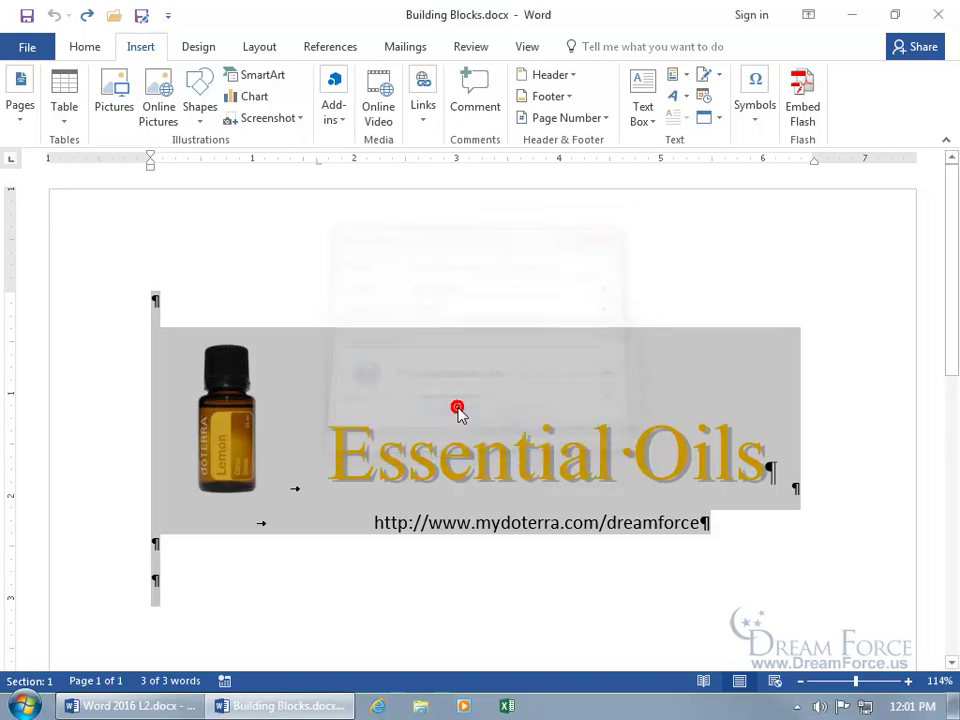
Step: Find the Lemon Essential Oils block in the Text Box gallery and view its properties without changing them
{"action": "left_click", "coordinate": [684, 82]}
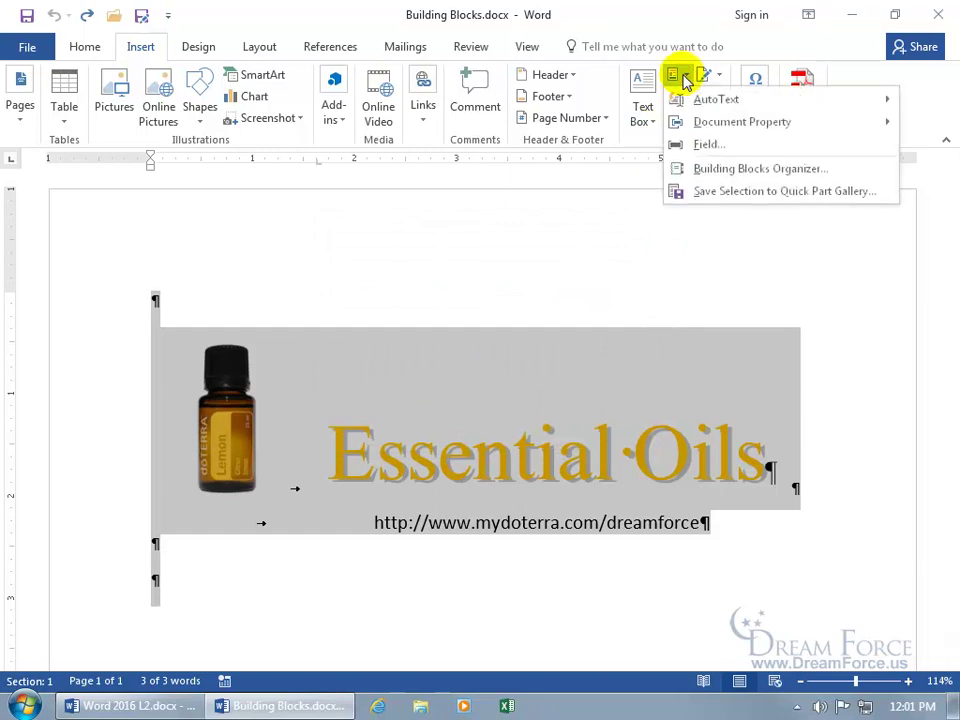
{"action": "left_click", "coordinate": [641, 111]}
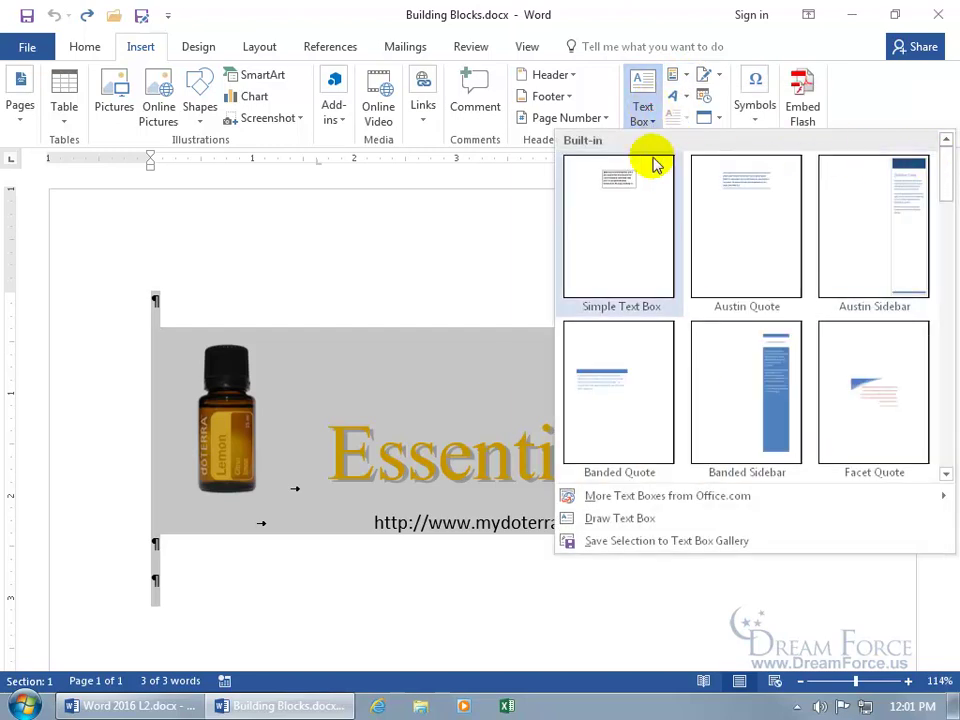
{"action": "left_click_drag", "start_coordinate": [943, 158], "coordinate": [950, 311]}
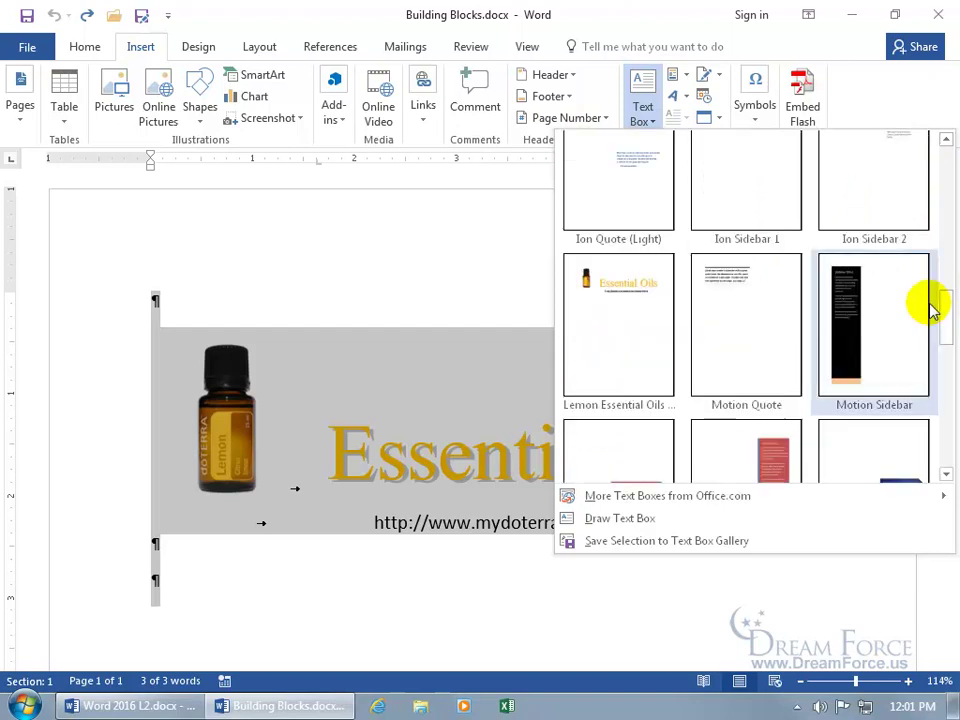
{"action": "right_click", "coordinate": [638, 322]}
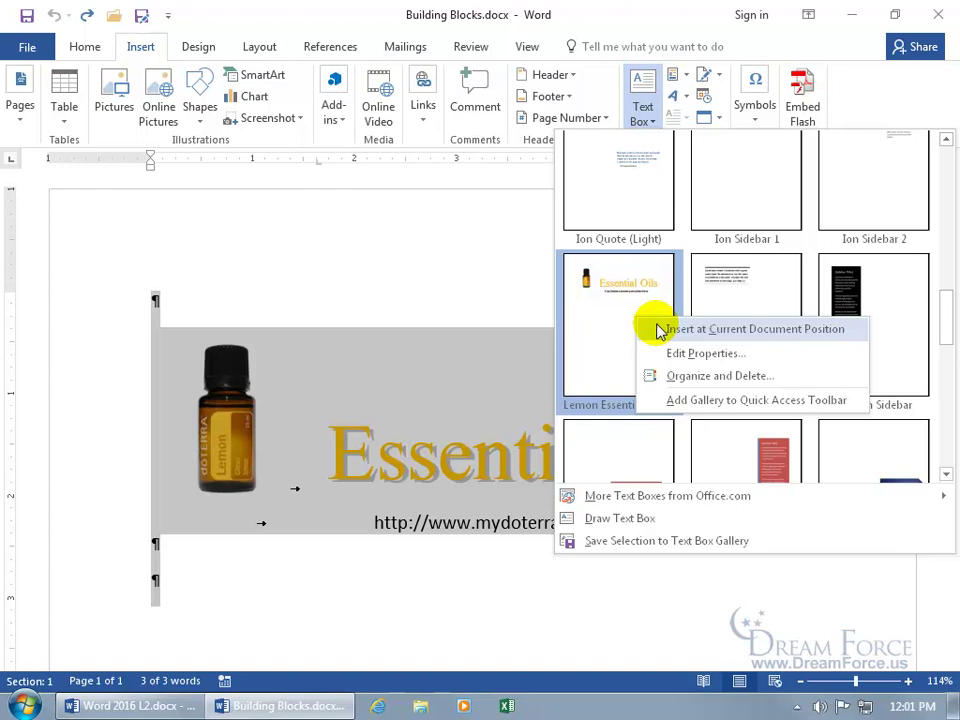
{"action": "left_click", "coordinate": [677, 354]}
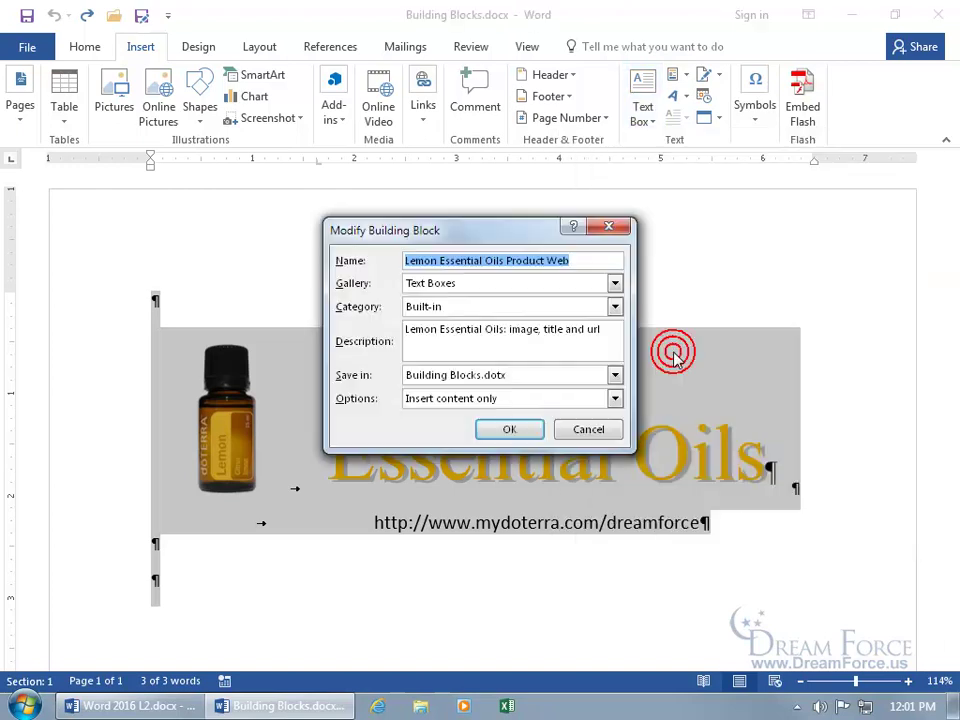
{"action": "left_click", "coordinate": [594, 432]}
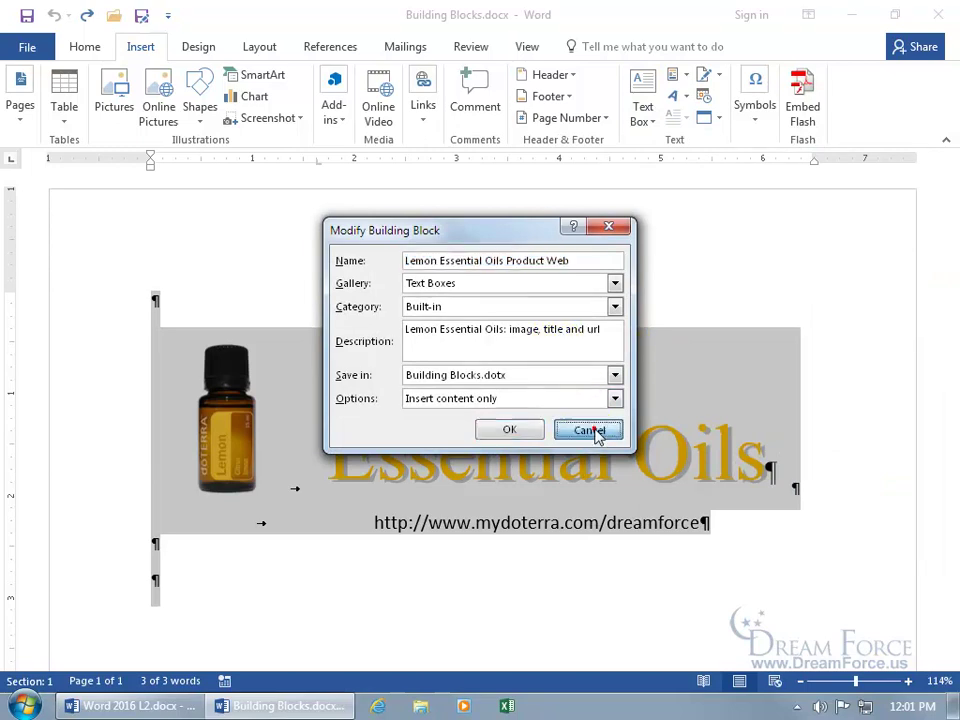
Step: View the Lemon Essential Oils text box in the Building Blocks Organizer, opened from its gallery entry, and close the organizer
{"action": "left_click", "coordinate": [648, 138]}
{"action": "left_click_drag", "start_coordinate": [936, 182], "coordinate": [946, 328]}
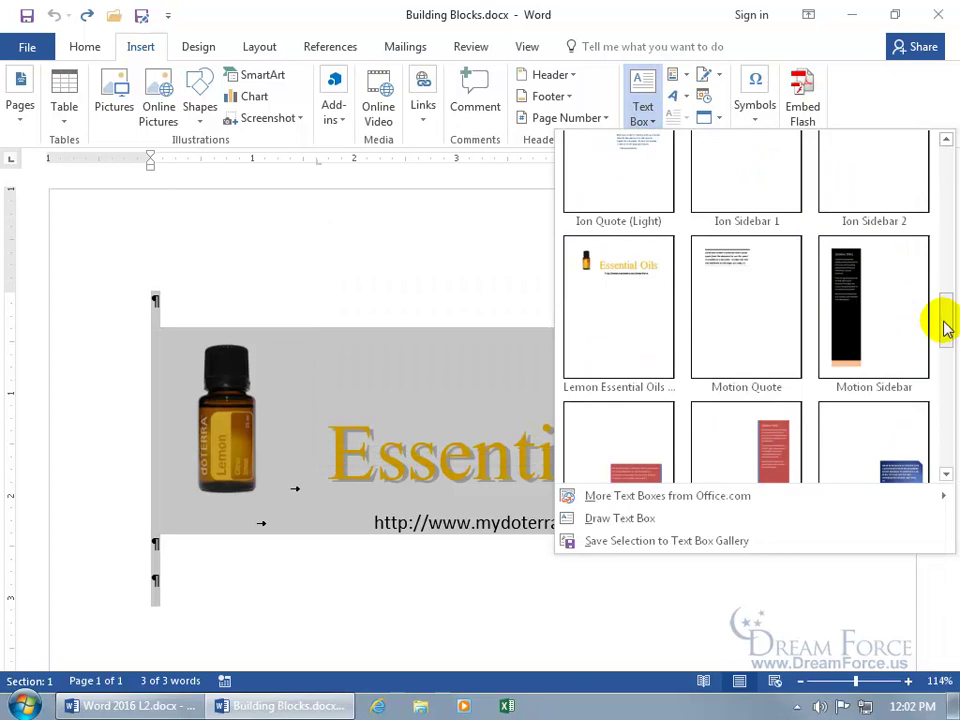
{"action": "right_click", "coordinate": [633, 318]}
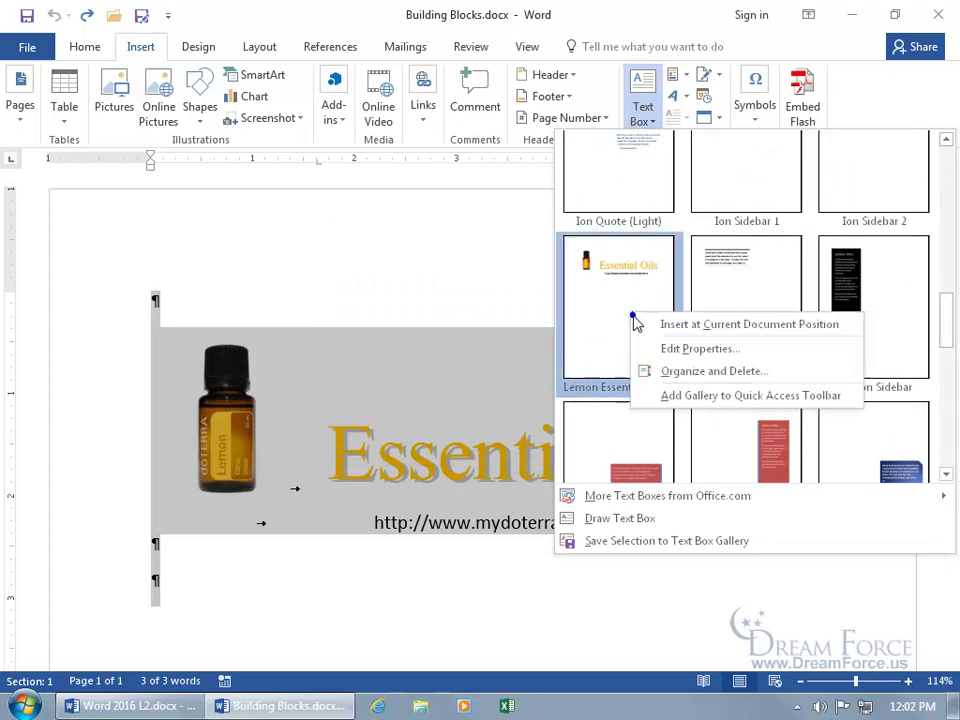
{"action": "left_click", "coordinate": [671, 370]}
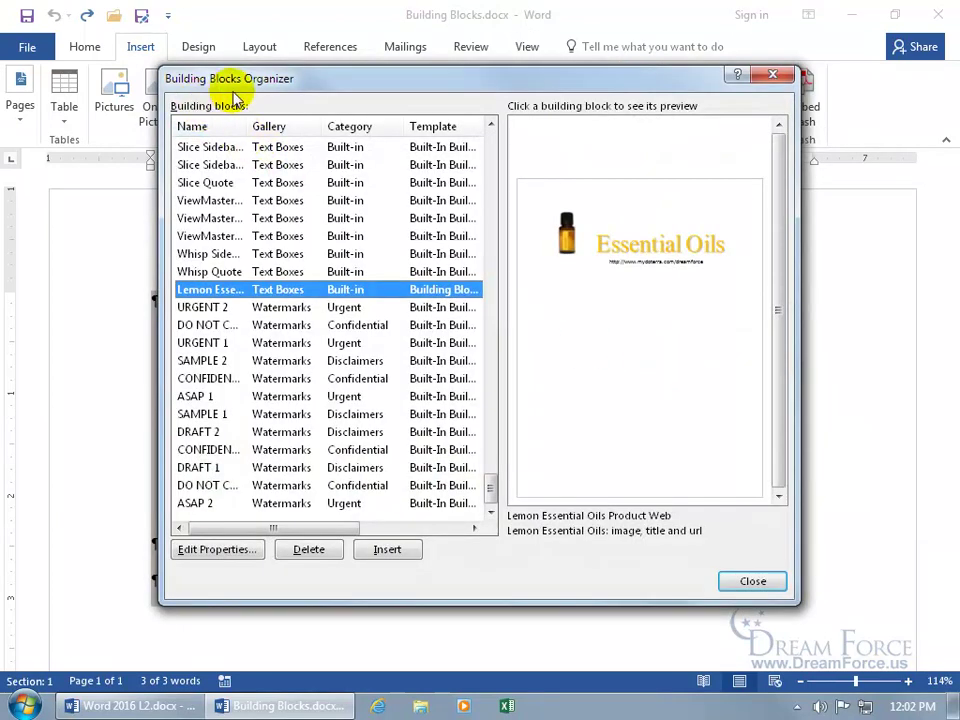
{"action": "left_click", "coordinate": [771, 74]}
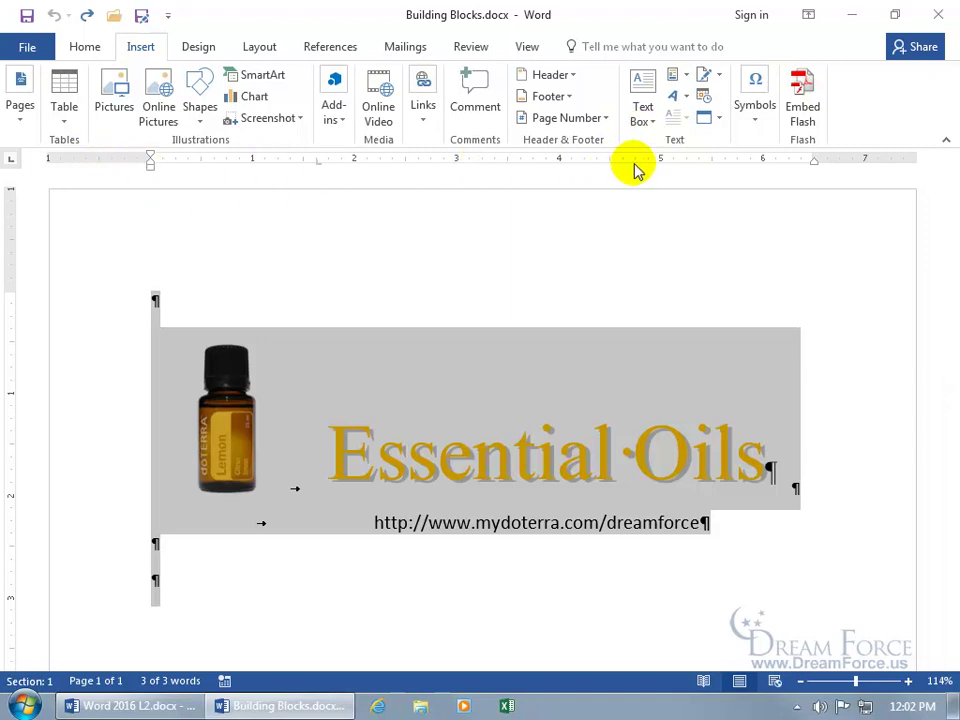
Step: Open the Building Blocks Organizer from Quick Parts and view the Lemon Essential Oils text box's preview and properties without changing them
{"action": "left_click", "coordinate": [680, 78]}
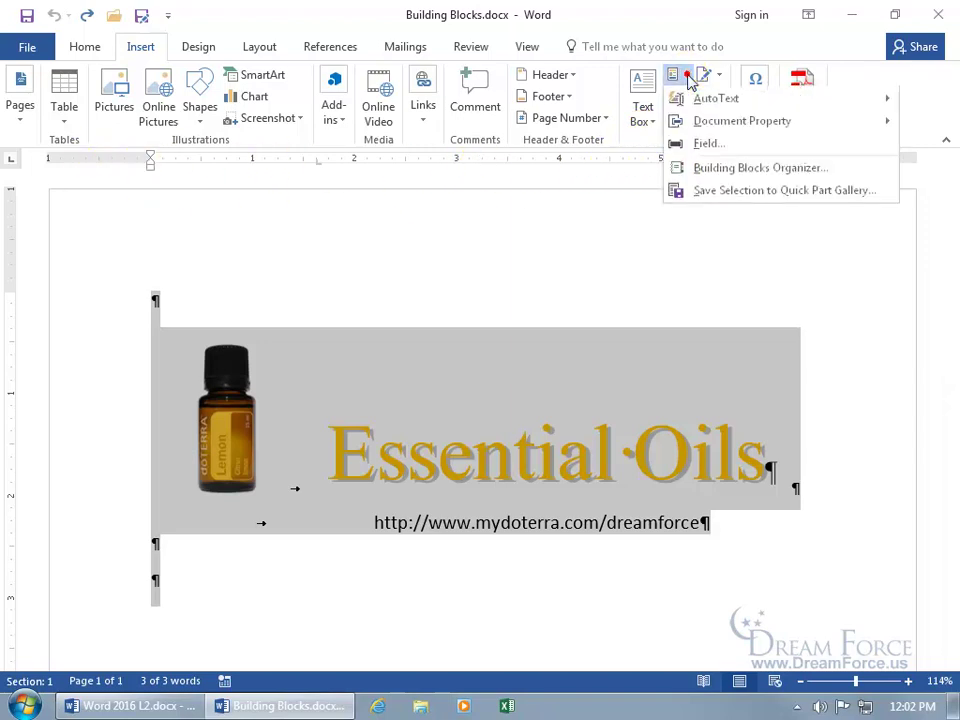
{"action": "left_click", "coordinate": [714, 175]}
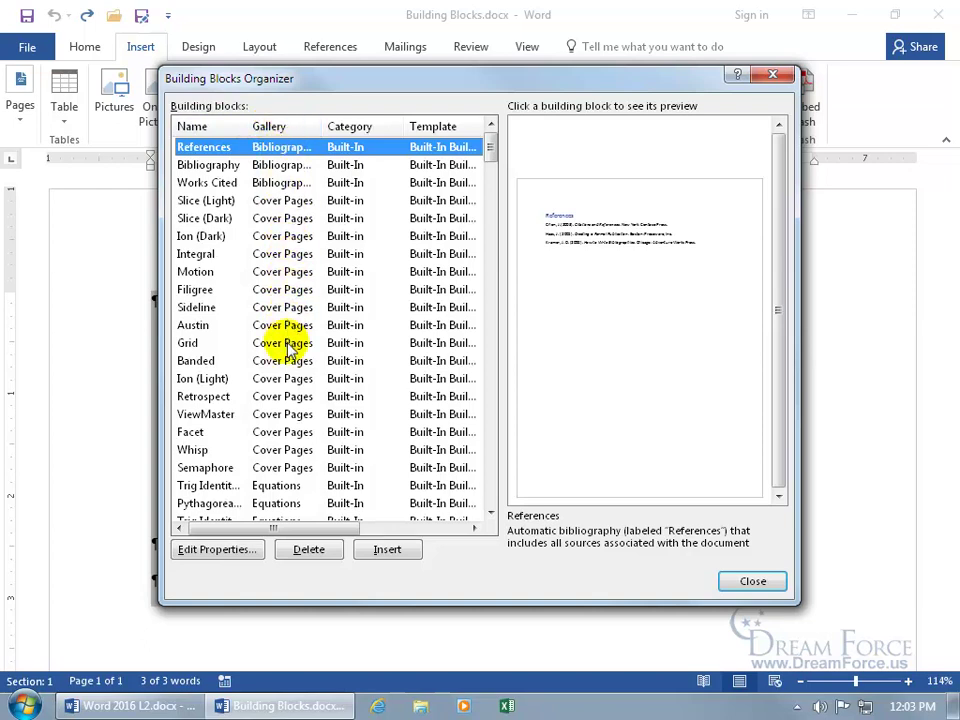
{"action": "left_click_drag", "start_coordinate": [490, 158], "coordinate": [493, 446]}
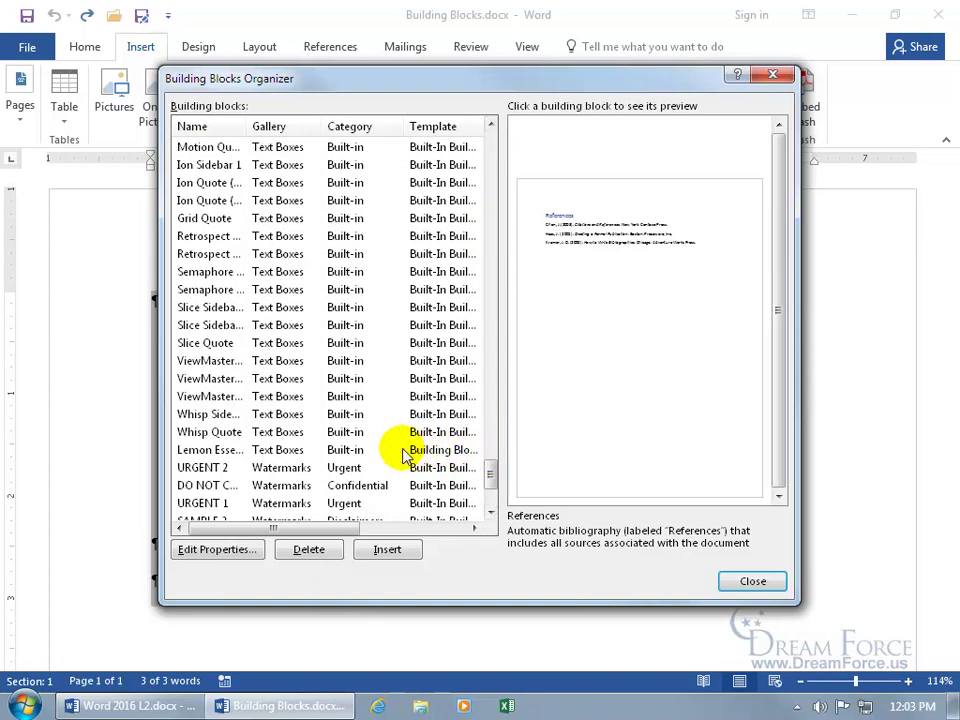
{"action": "left_click", "coordinate": [240, 452]}
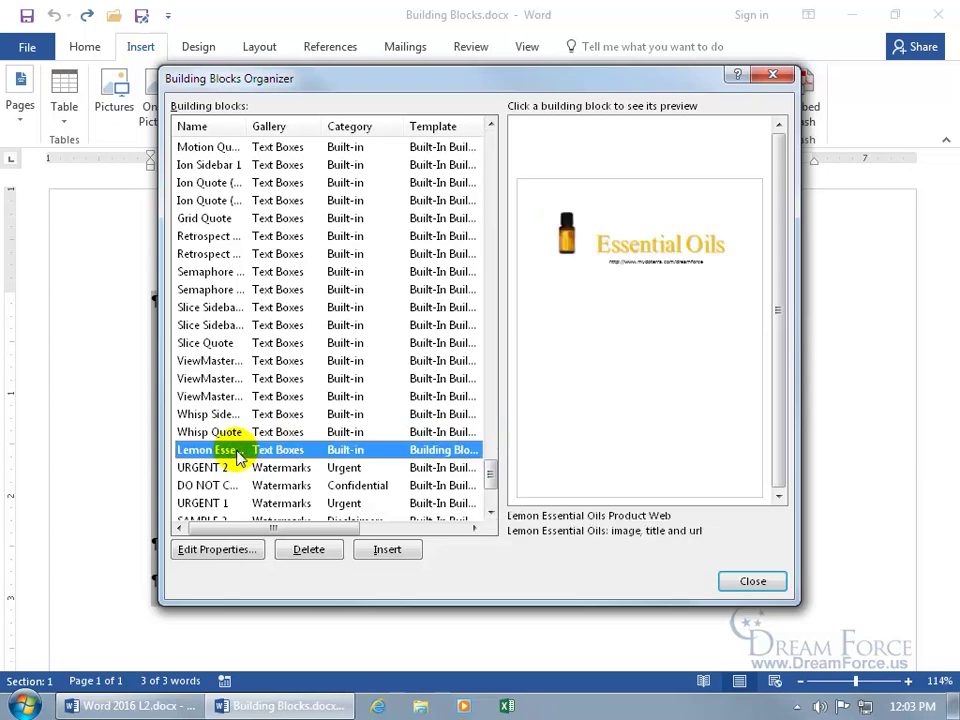
{"action": "left_click", "coordinate": [230, 549]}
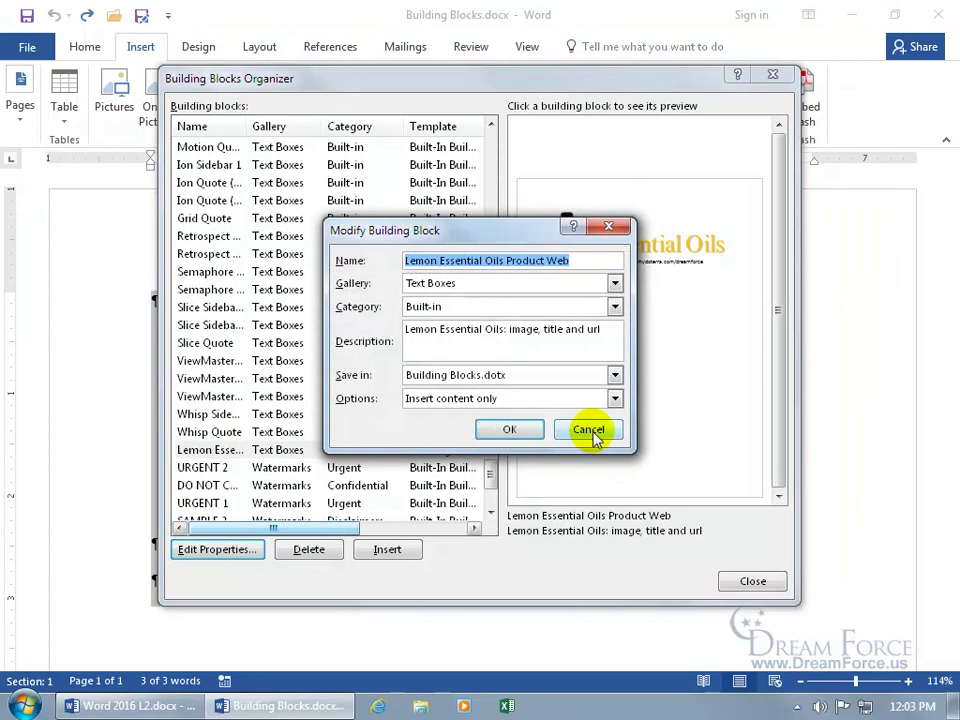
{"action": "left_click", "coordinate": [588, 430]}
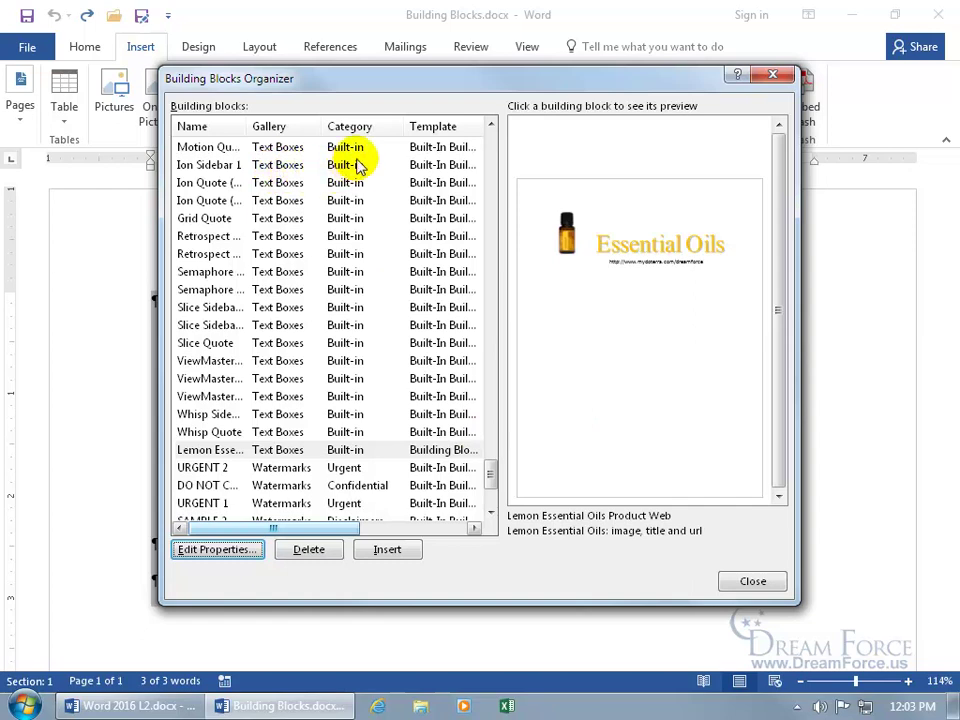
Step: Sort the building blocks by category and preview the Lemon Essential Oils block under Spiffy
{"action": "left_click", "coordinate": [369, 126]}
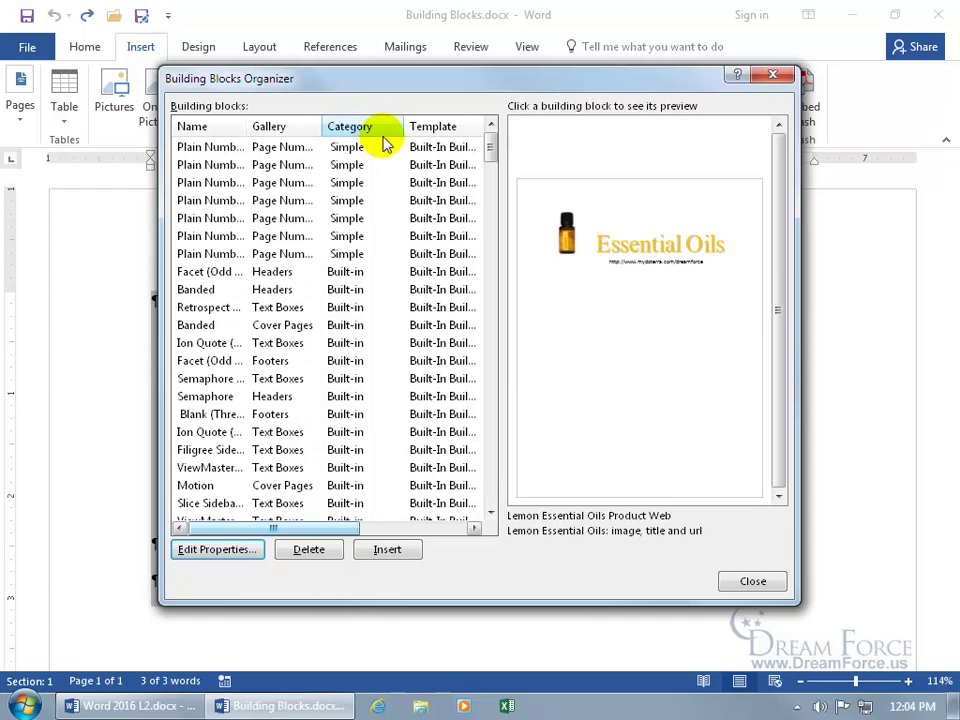
{"action": "left_click_drag", "start_coordinate": [490, 150], "coordinate": [503, 420]}
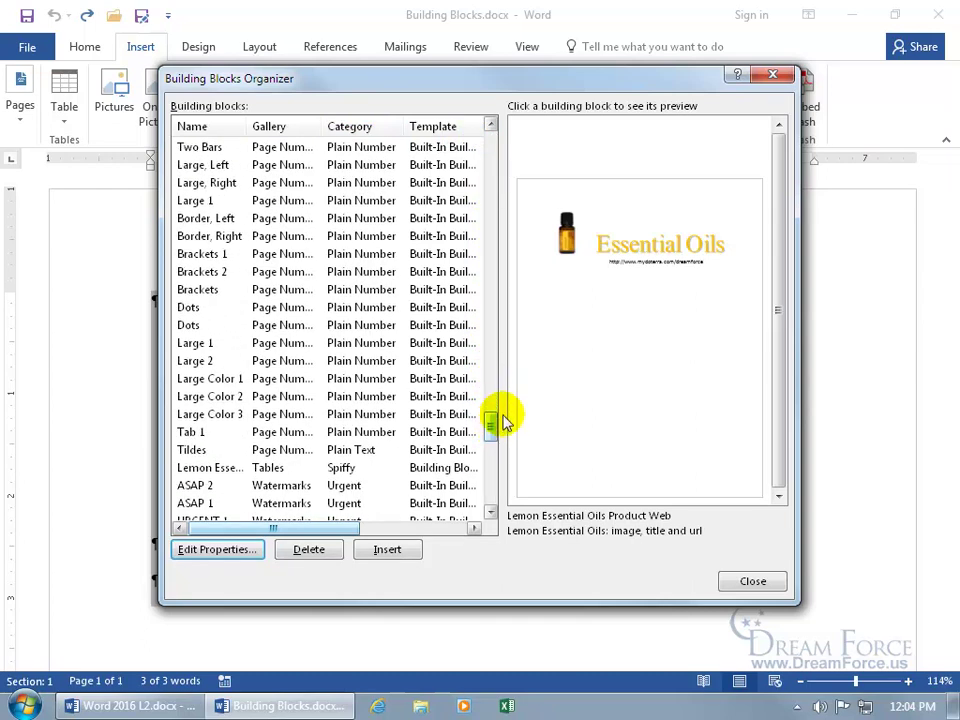
{"action": "left_click", "coordinate": [345, 472]}
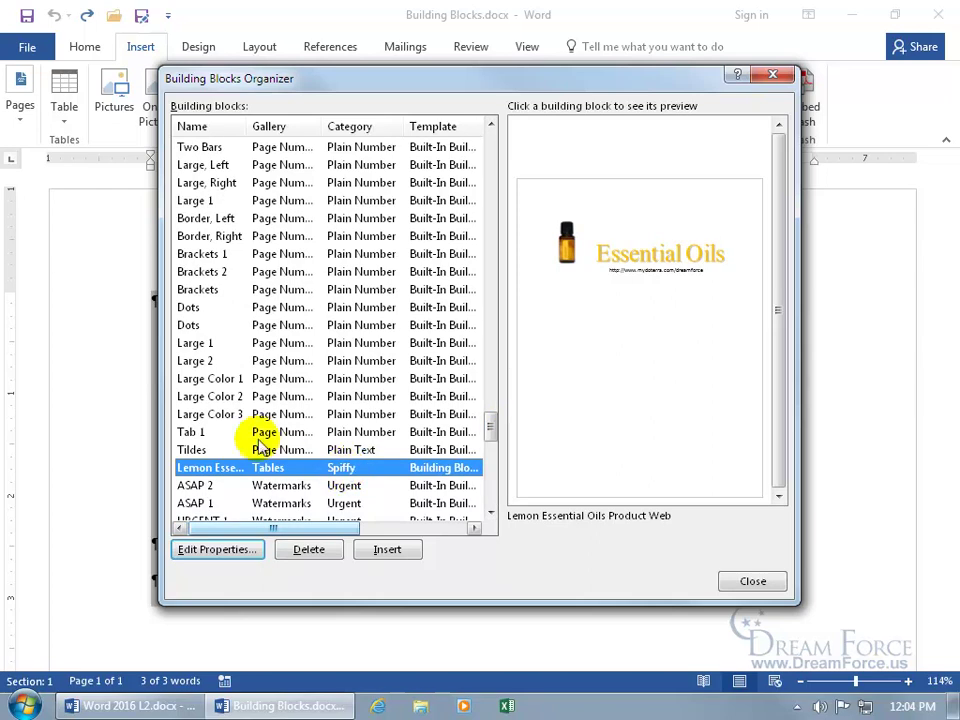
Step: Sort the building blocks by name and compare the Tables and Text Boxes versions of the Lemon Essential Oils block
{"action": "left_click", "coordinate": [213, 127]}
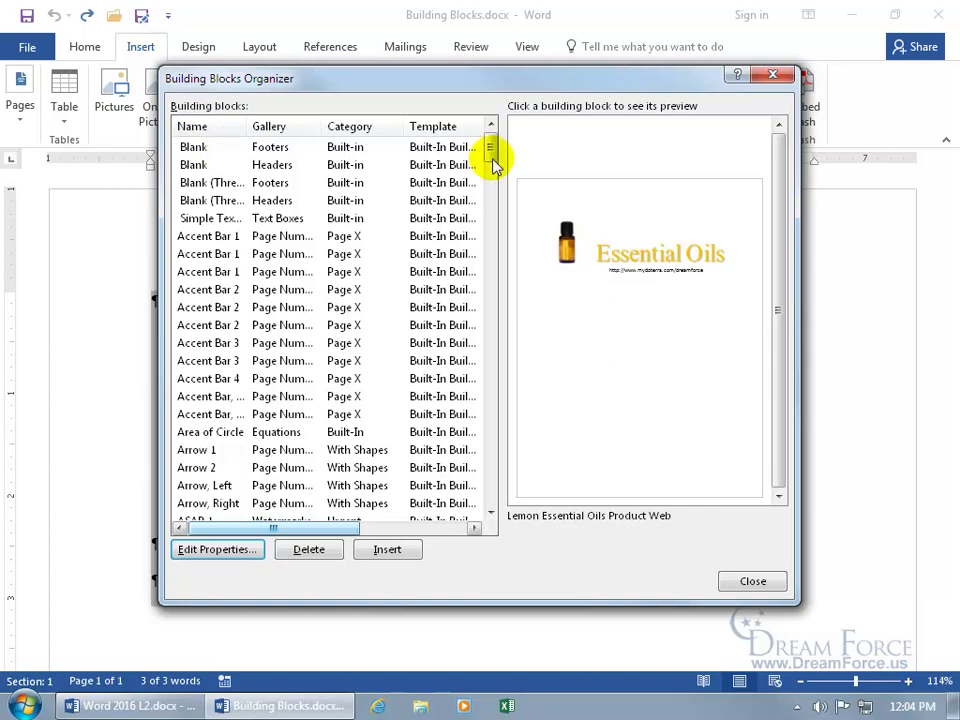
{"action": "left_click_drag", "start_coordinate": [493, 146], "coordinate": [491, 309]}
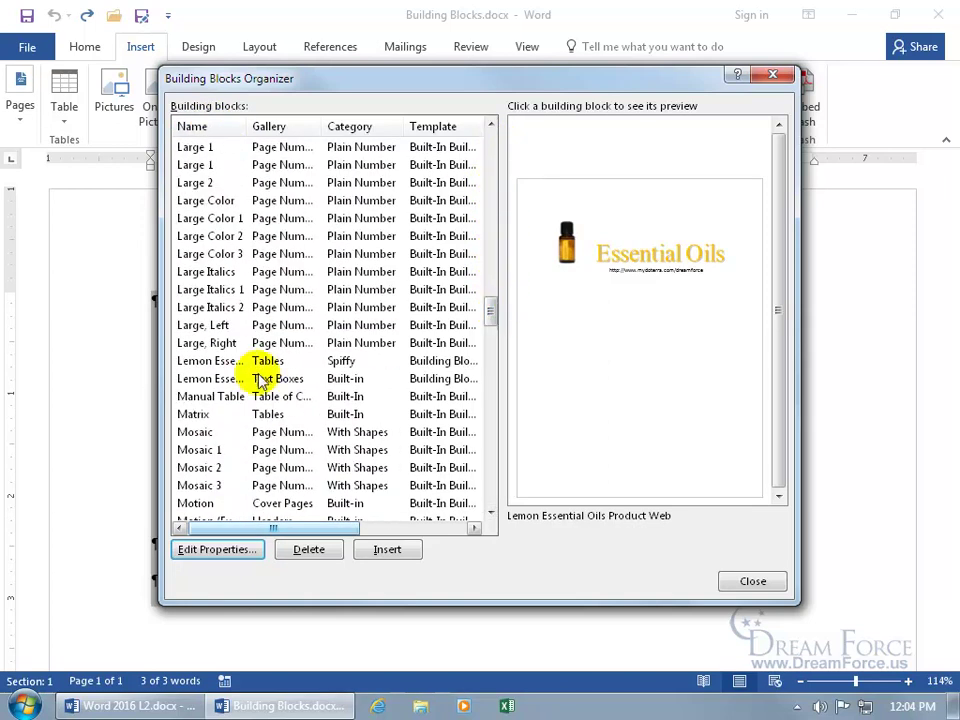
{"action": "left_click", "coordinate": [222, 360]}
{"action": "left_click", "coordinate": [222, 379]}
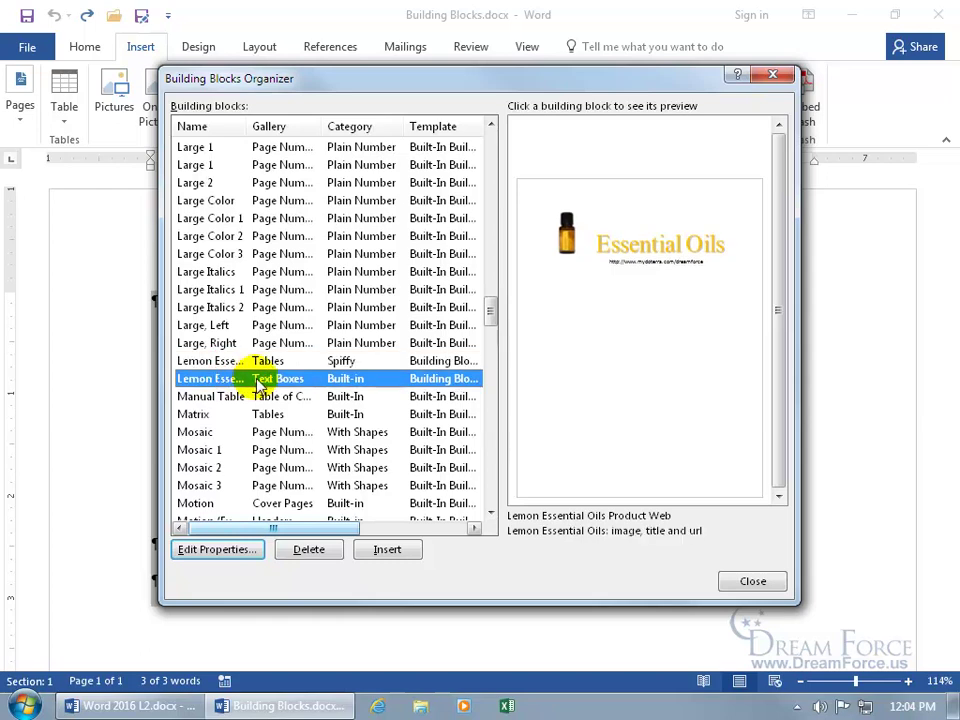
Step: Delete the Lemon Essential Oils building block in the Tables gallery's Spiffy category, and close the organizer
{"action": "left_click", "coordinate": [349, 365]}
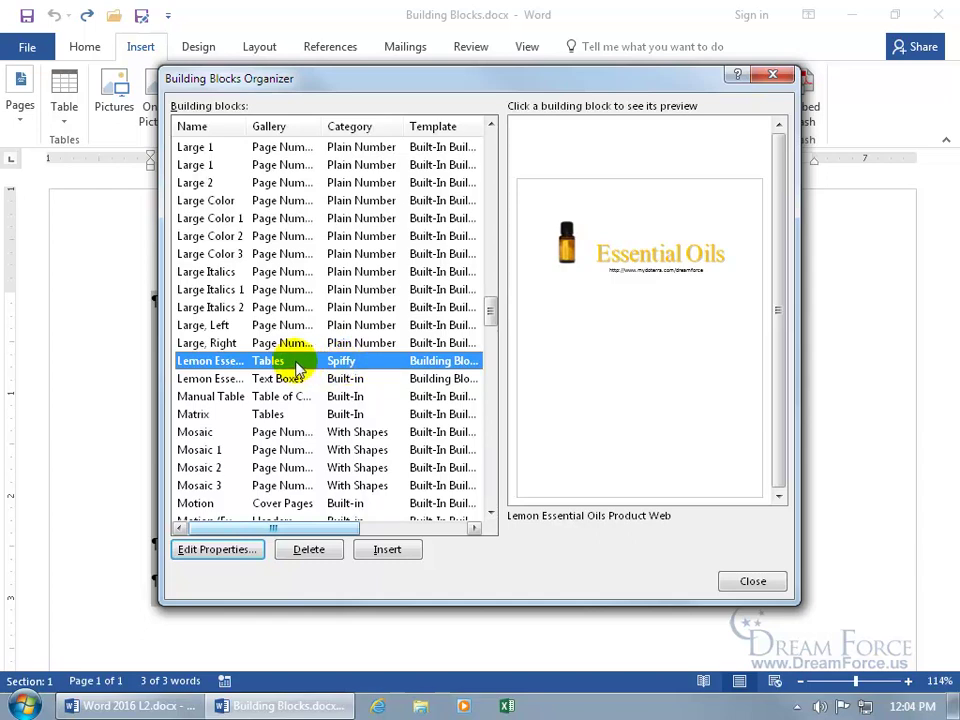
{"action": "left_click", "coordinate": [309, 550]}
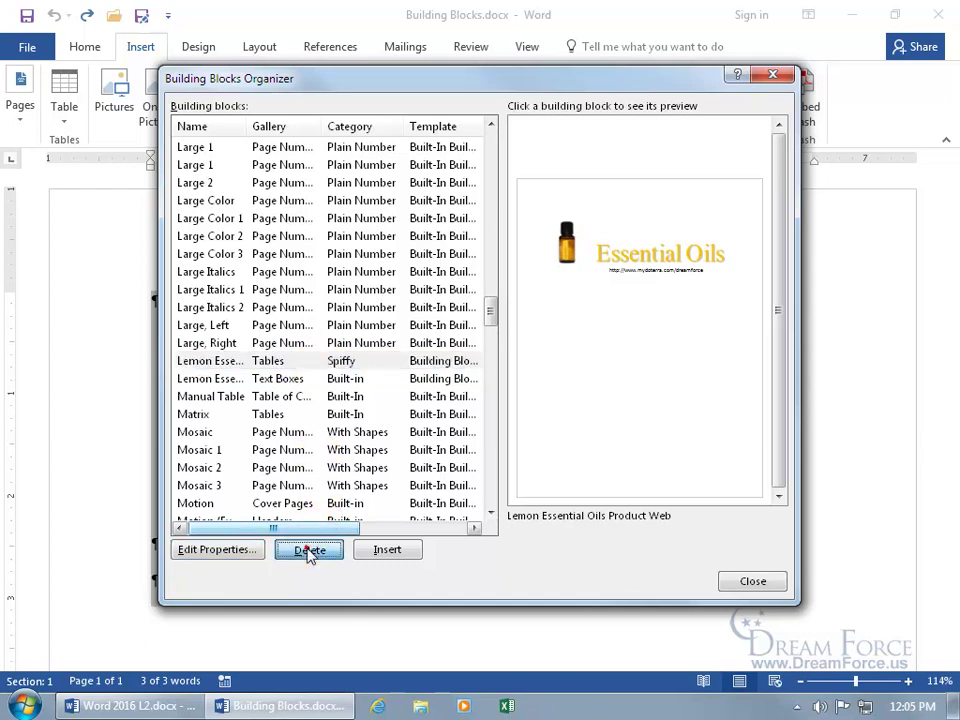
{"action": "left_click", "coordinate": [450, 408]}
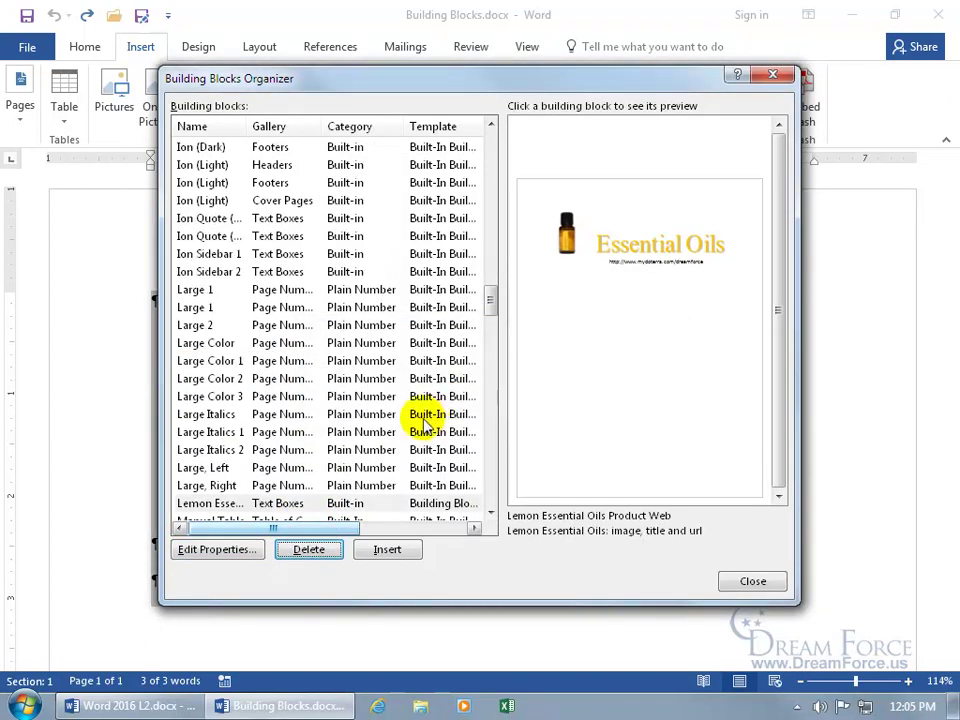
{"action": "left_click", "coordinate": [355, 502]}
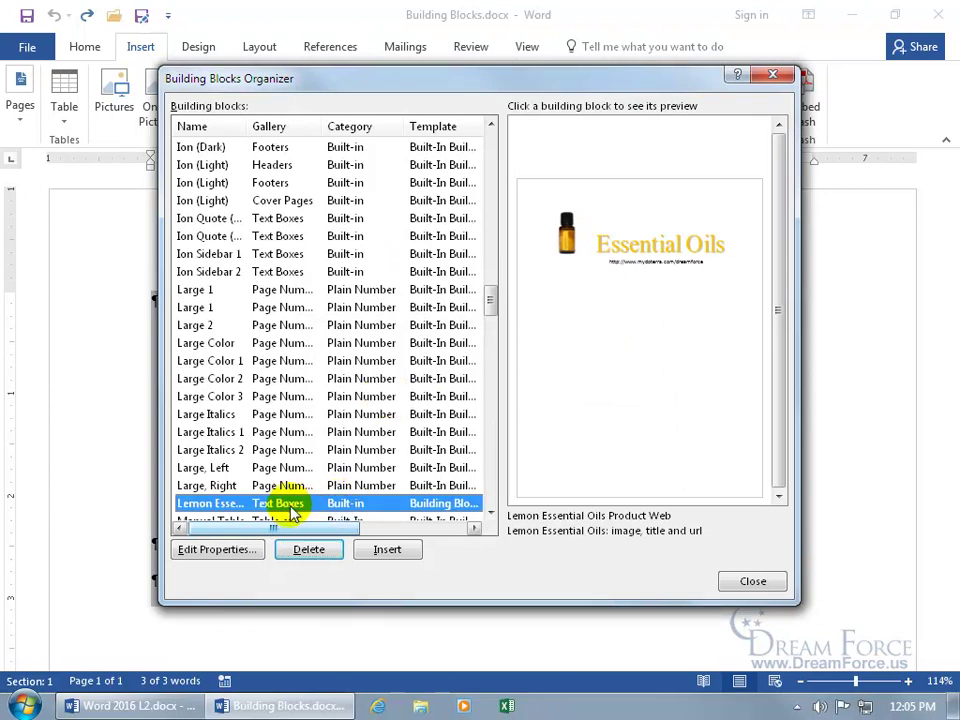
{"action": "left_click", "coordinate": [770, 72]}
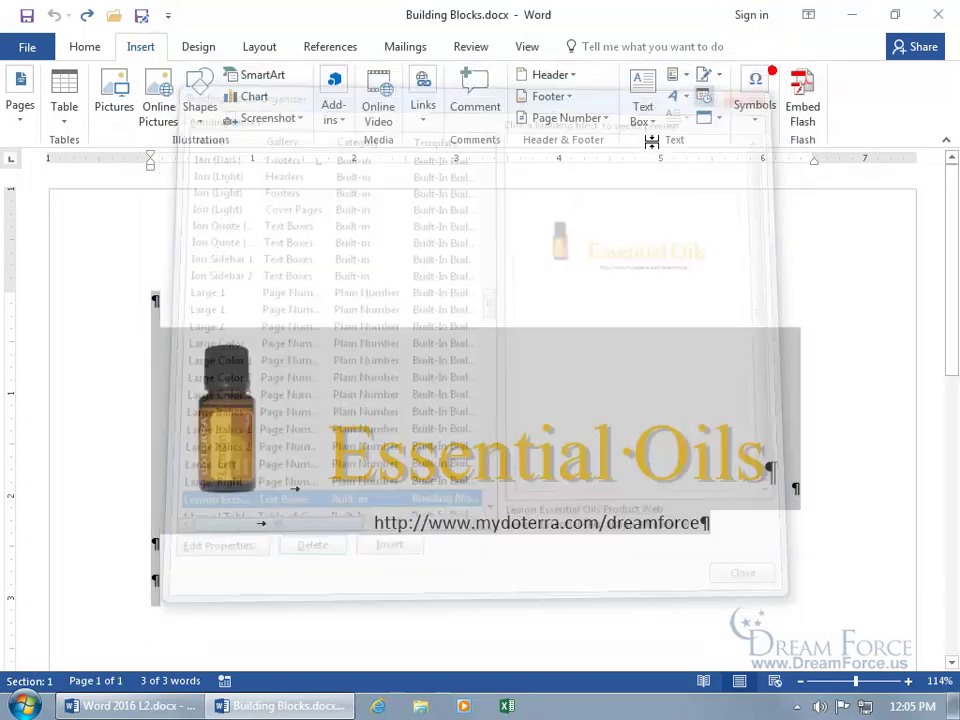
Step: Delete the Lemon Essential Oils building block from the Text Boxes gallery through the organizer, and recheck the Text Box gallery
{"action": "left_click", "coordinate": [643, 112]}
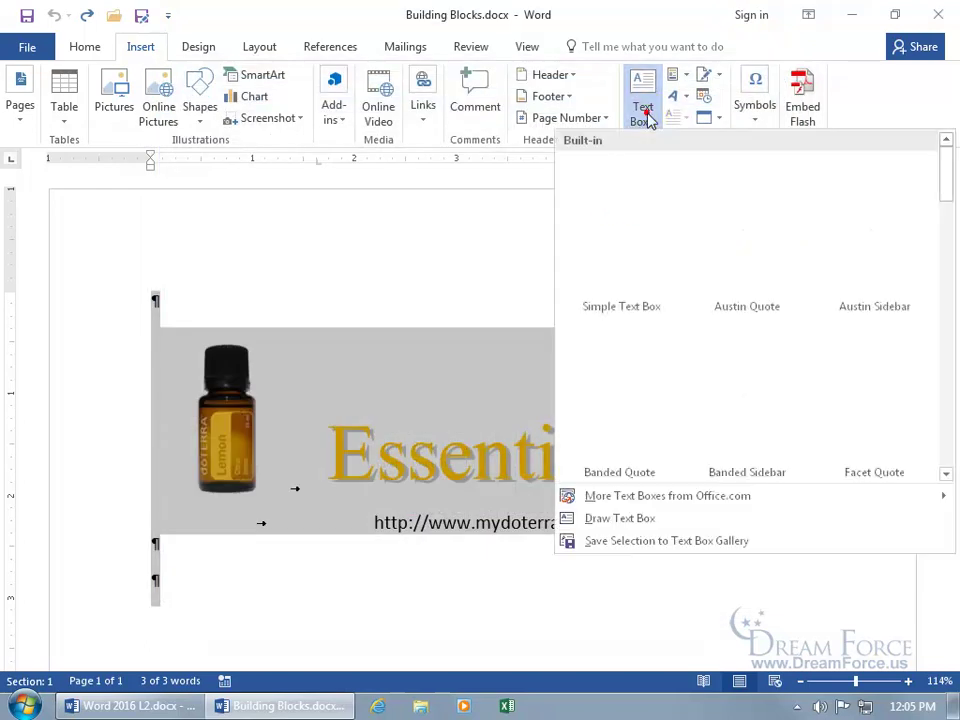
{"action": "left_click_drag", "start_coordinate": [946, 175], "coordinate": [917, 326]}
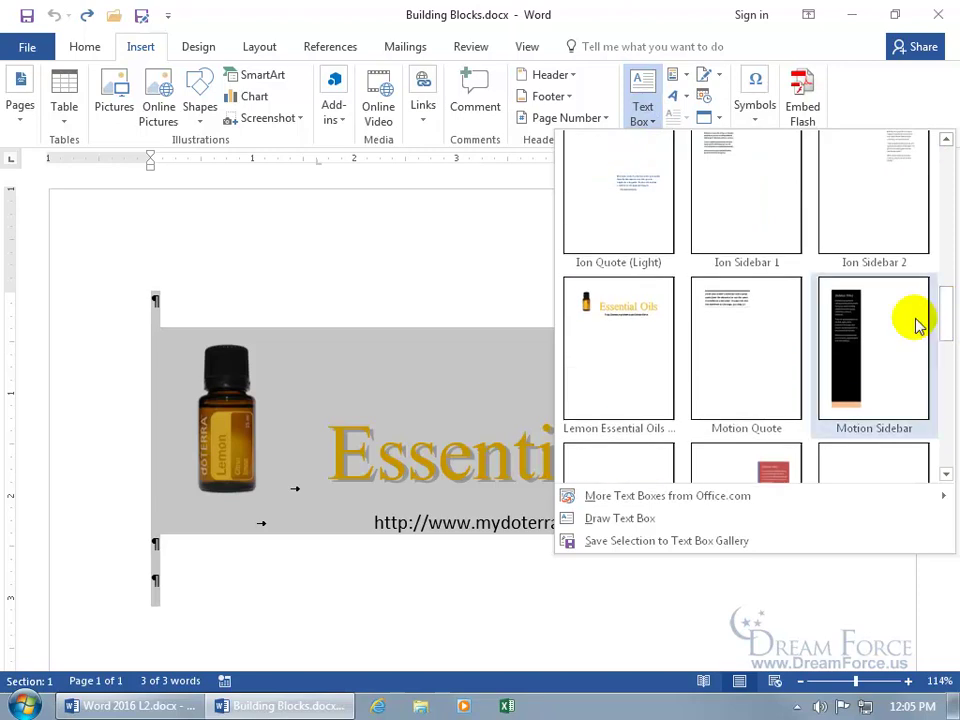
{"action": "right_click", "coordinate": [619, 331]}
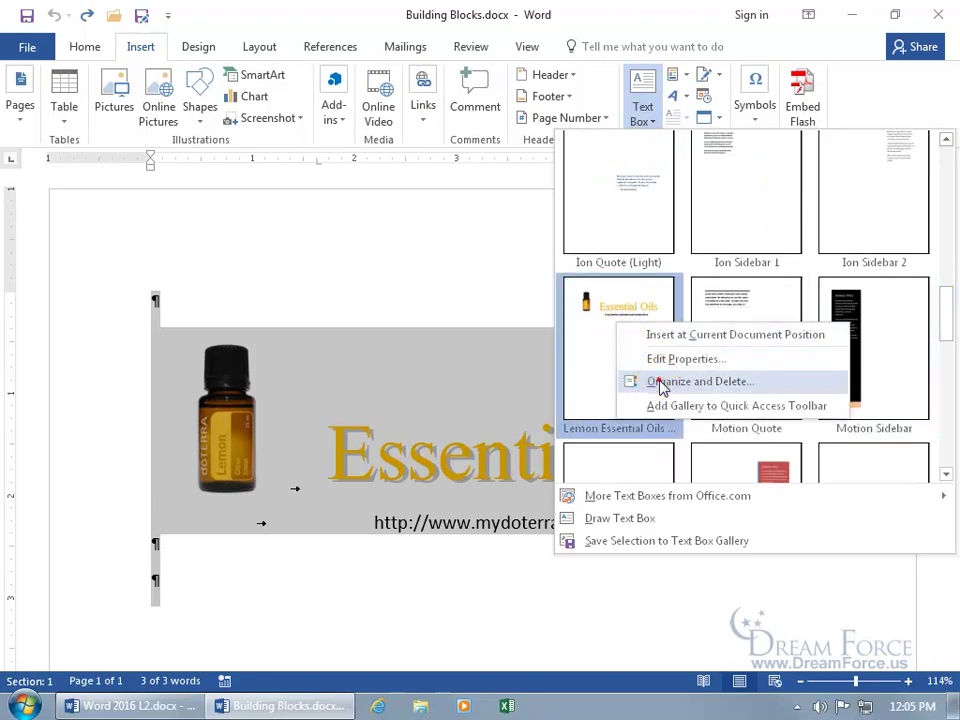
{"action": "left_click", "coordinate": [660, 381]}
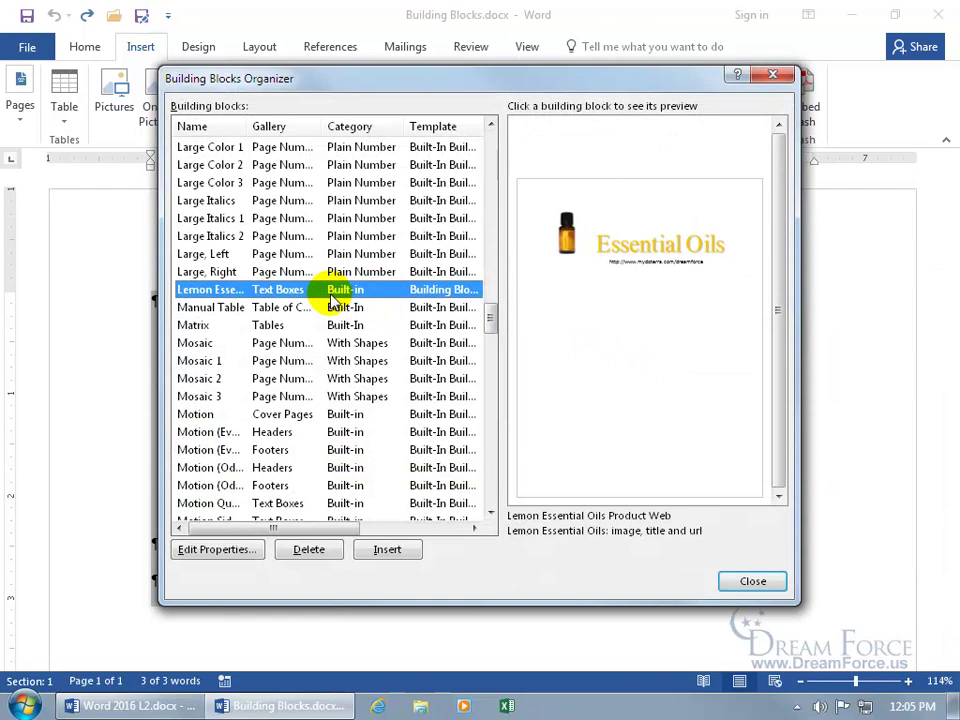
{"action": "left_click", "coordinate": [309, 551]}
{"action": "left_click", "coordinate": [452, 408]}
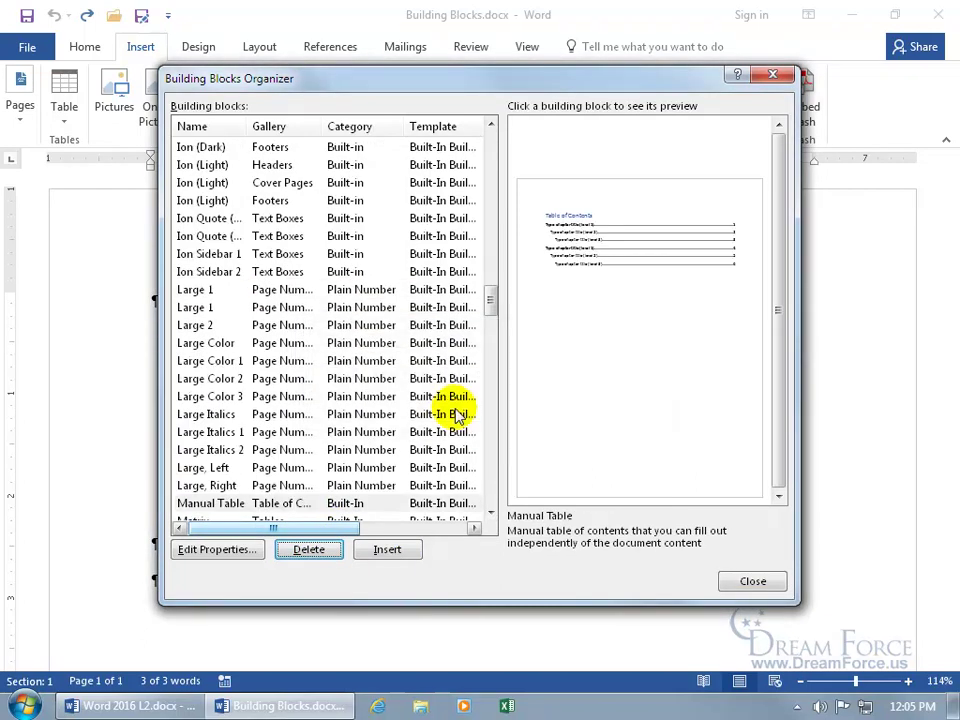
{"action": "left_click", "coordinate": [754, 581]}
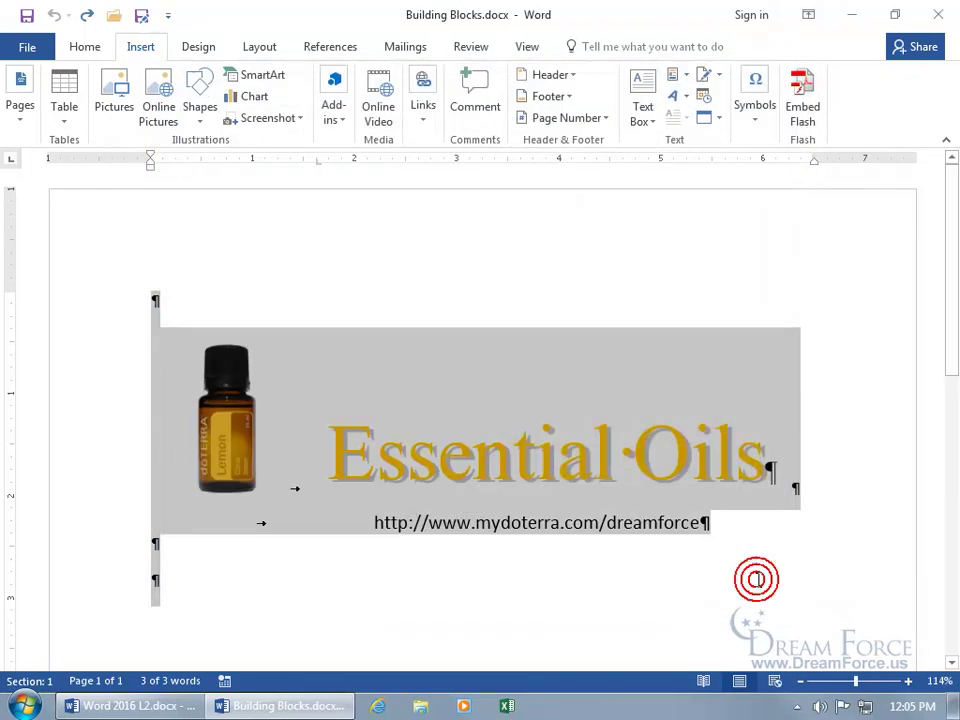
{"action": "left_click", "coordinate": [645, 118]}
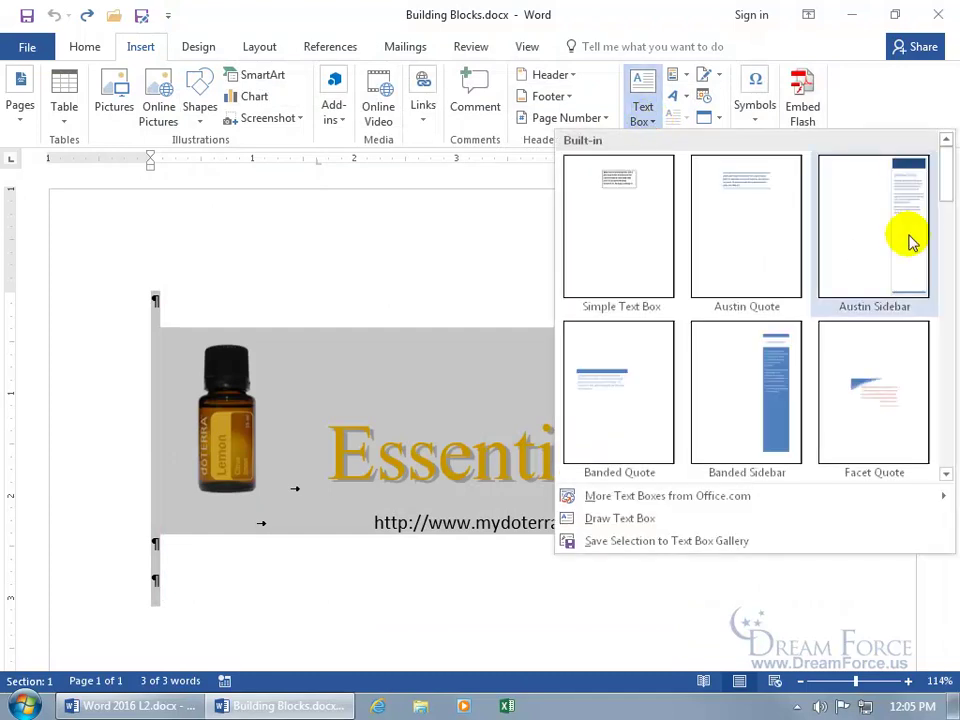
{"action": "left_click_drag", "start_coordinate": [945, 190], "coordinate": [945, 319]}
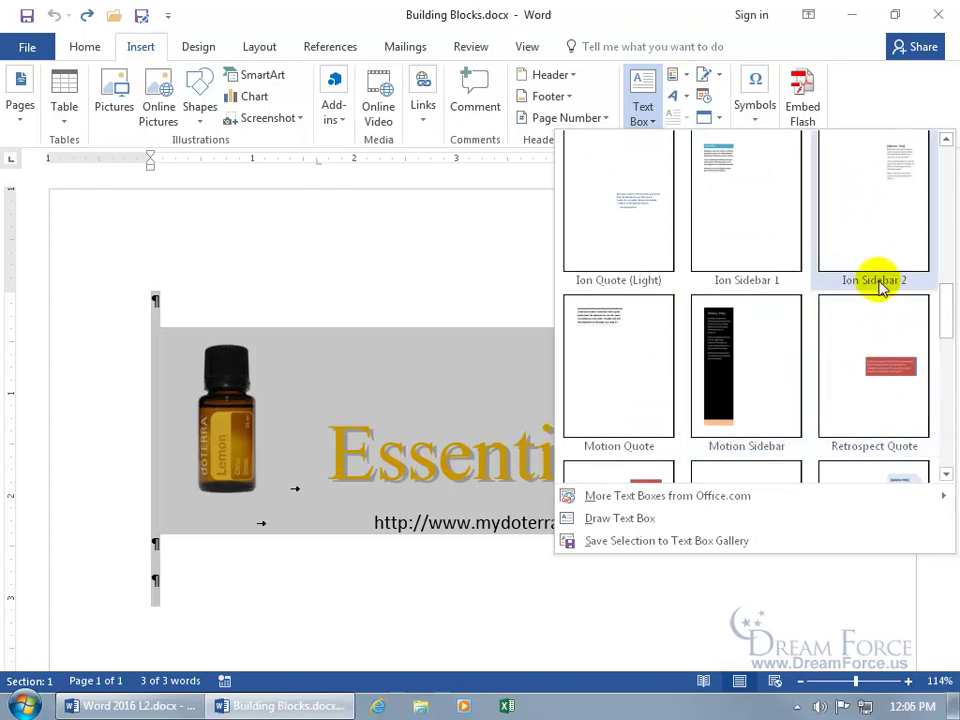